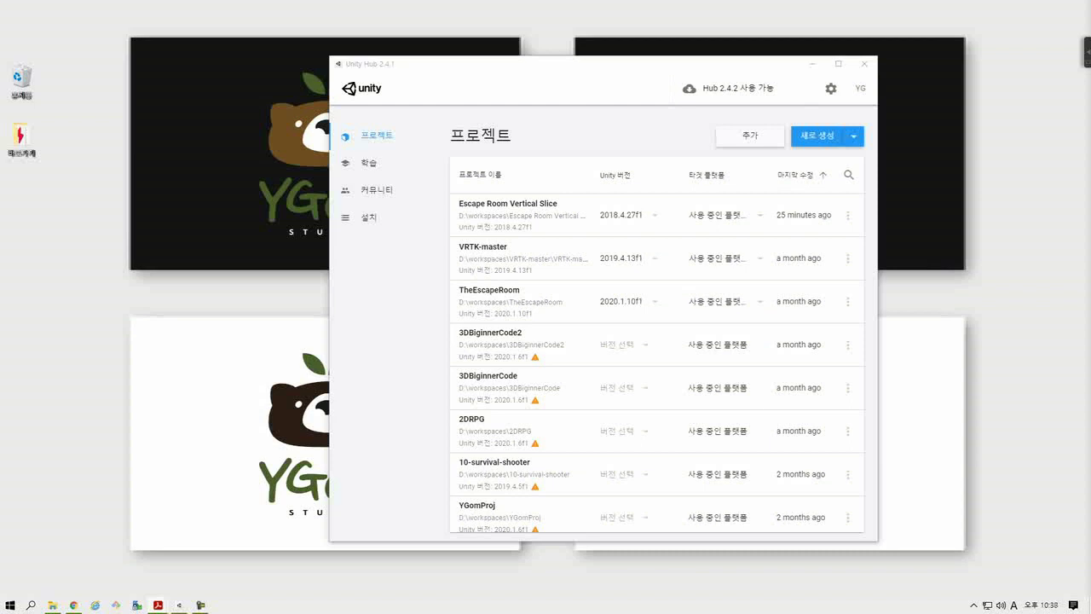
- Create a new 3D project with Unity version 2018.4.27f1, named ARVuforia, in D:\workspaces
key("alt+Tab")
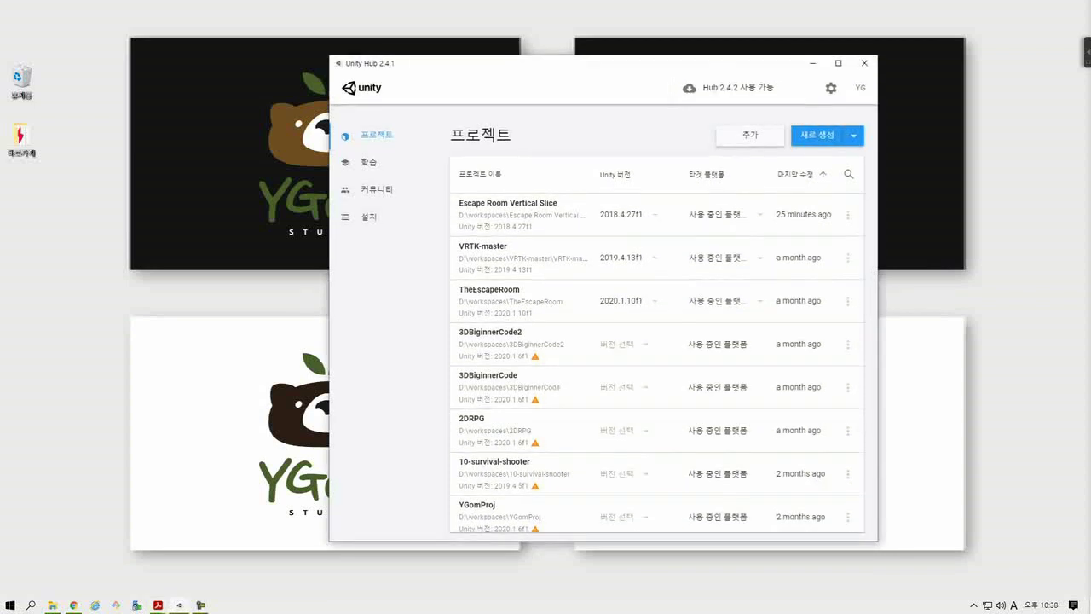
left_click_drag(597, 63, 555, 65)
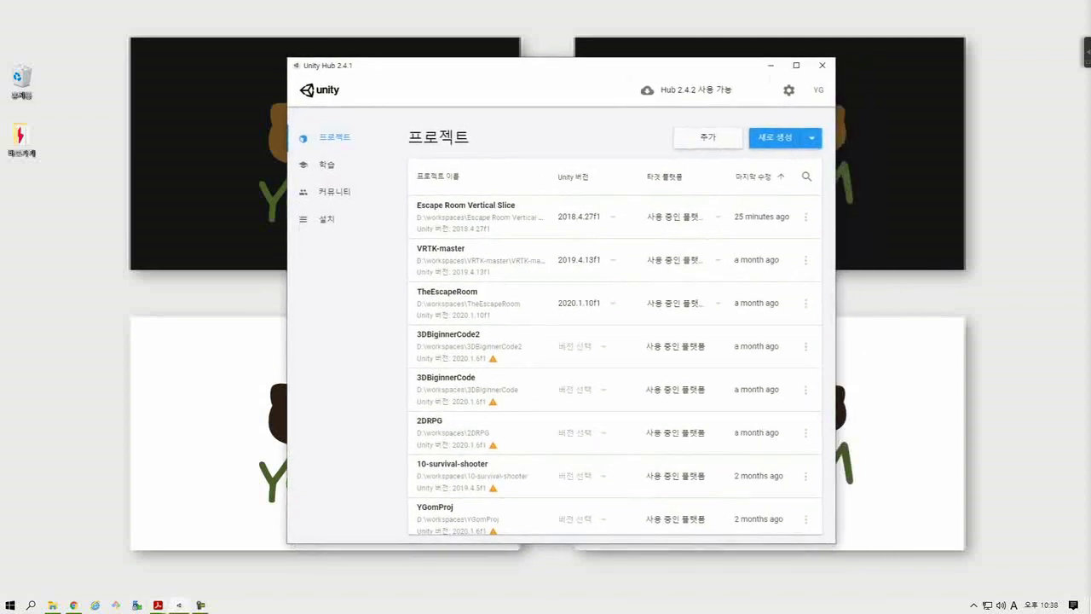
left_click(812, 139)
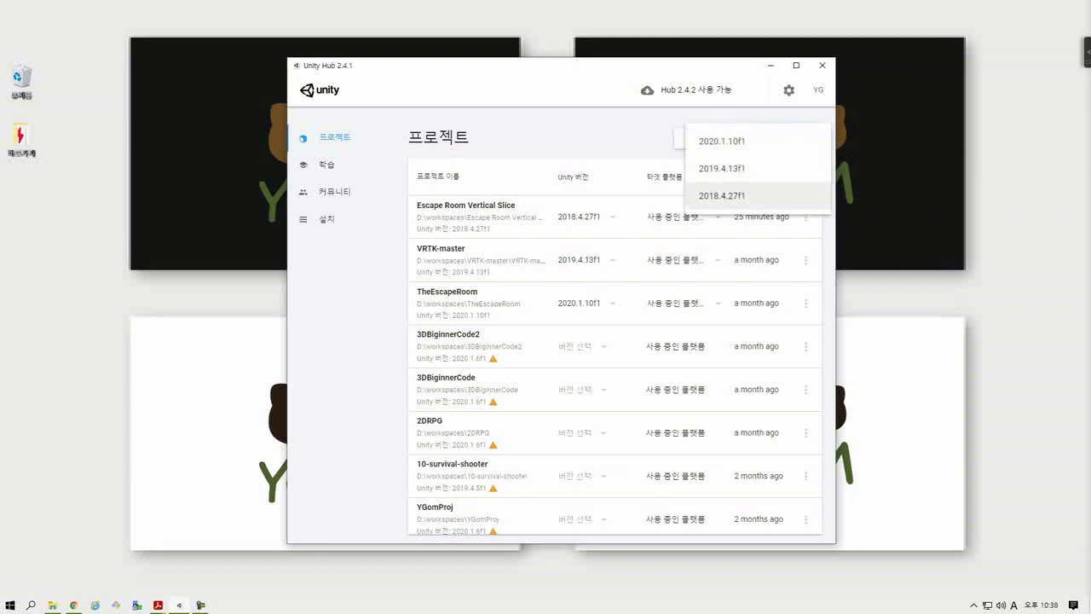
left_click(722, 195)
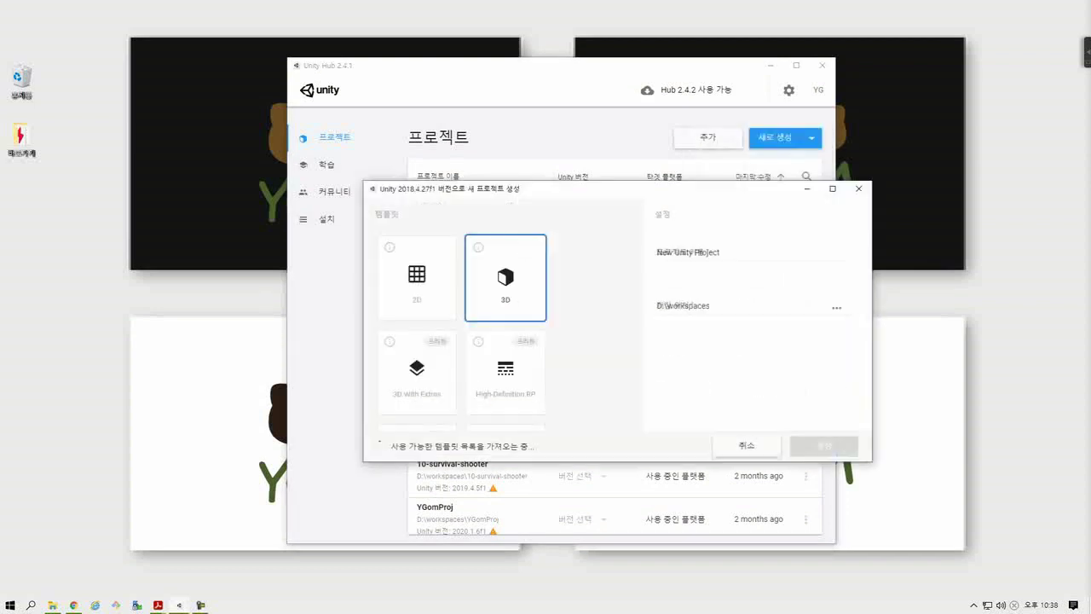
left_click_drag(714, 246, 648, 246)
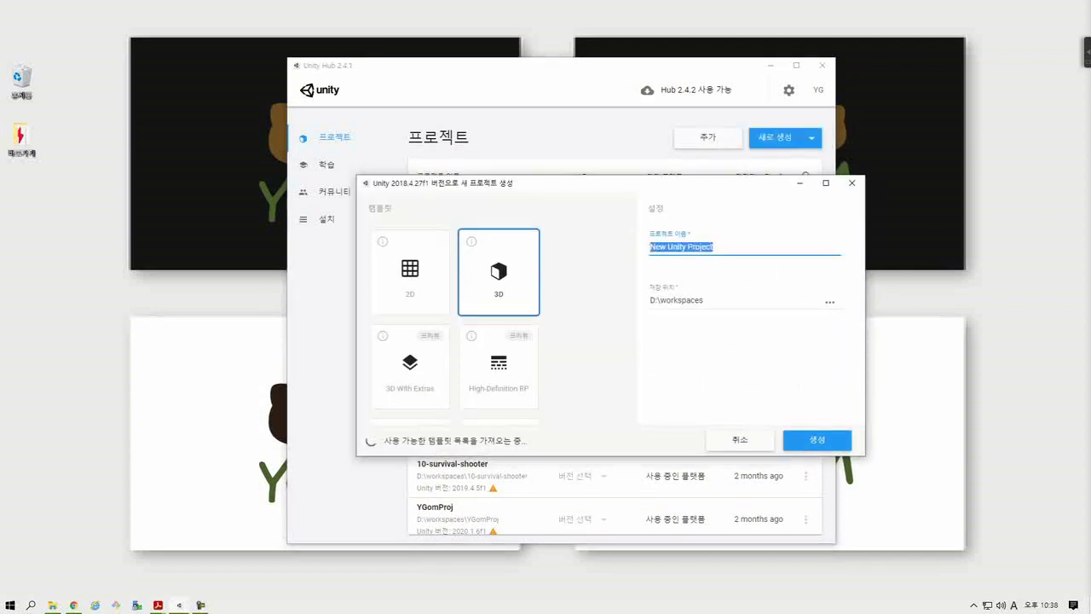
type("AR")
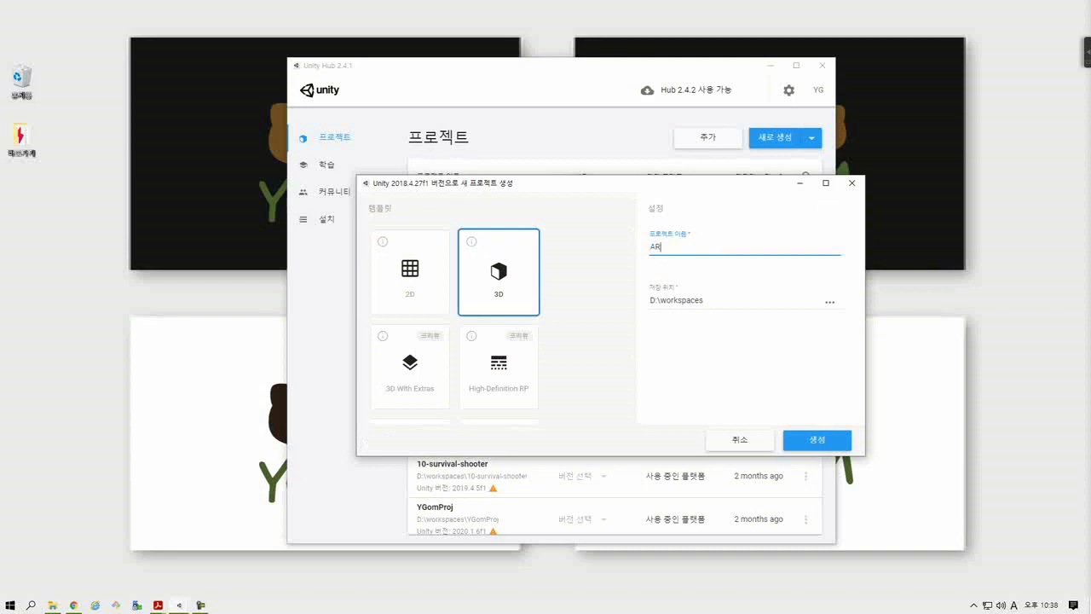
type("Vuforia")
key("Return")
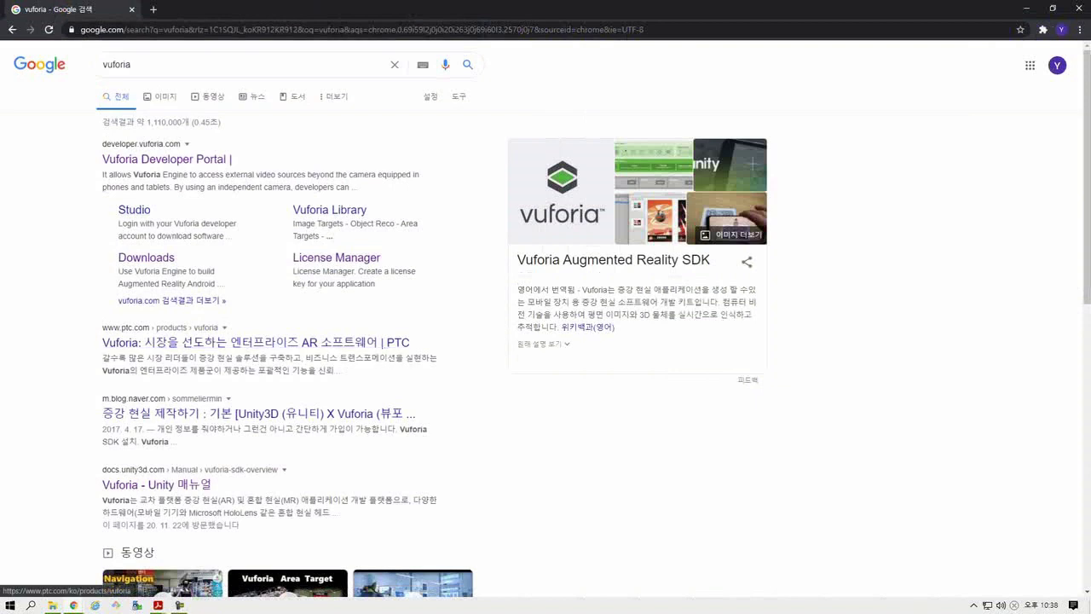
- Skim the vuforia search results, then search Google for "unity ar" and open Unity's article on making AR applications
scroll(255, 341, "down", 1)
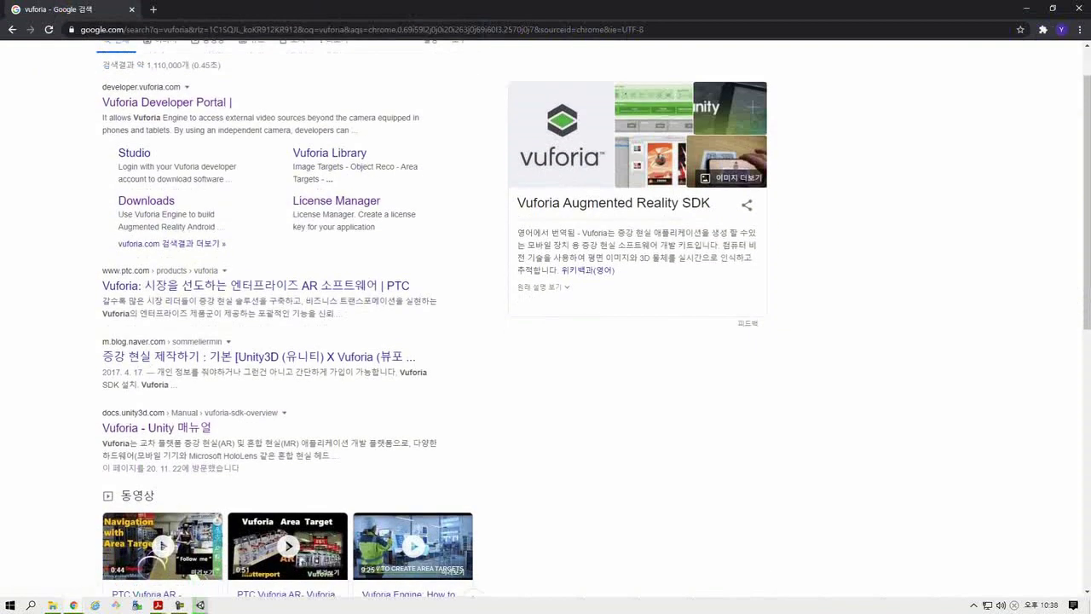
scroll(170, 375, "down", 4)
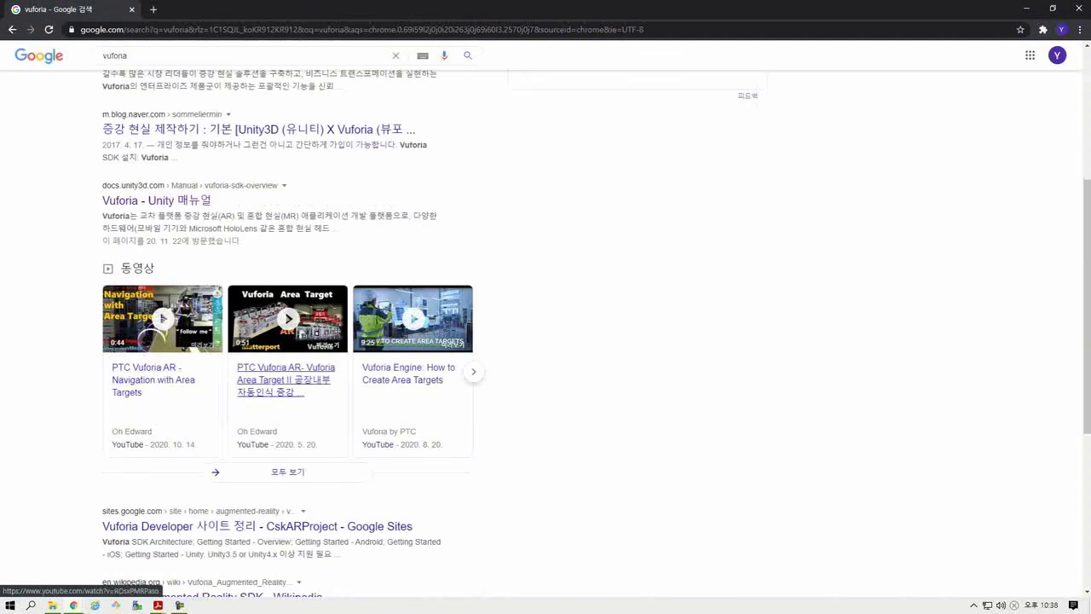
scroll(171, 375, "up", 5)
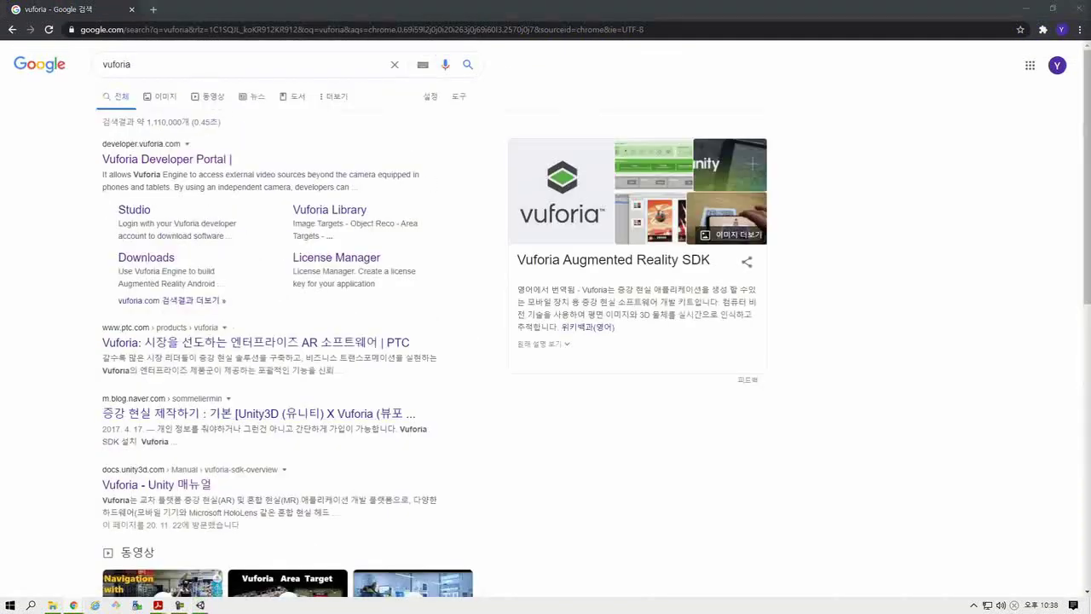
double_click(115, 64)
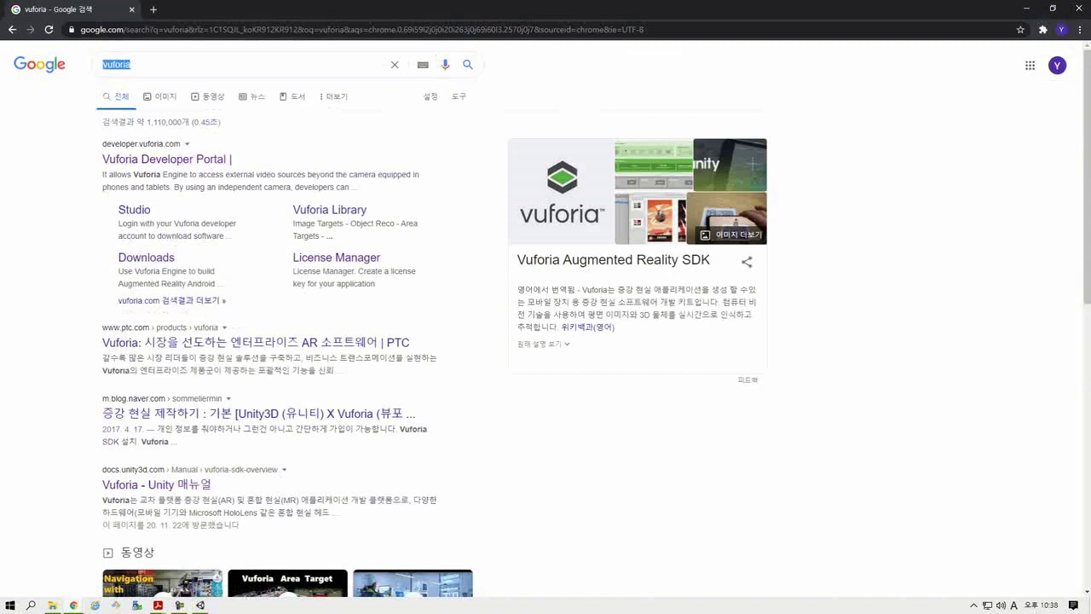
type("unity ar")
key("Return")
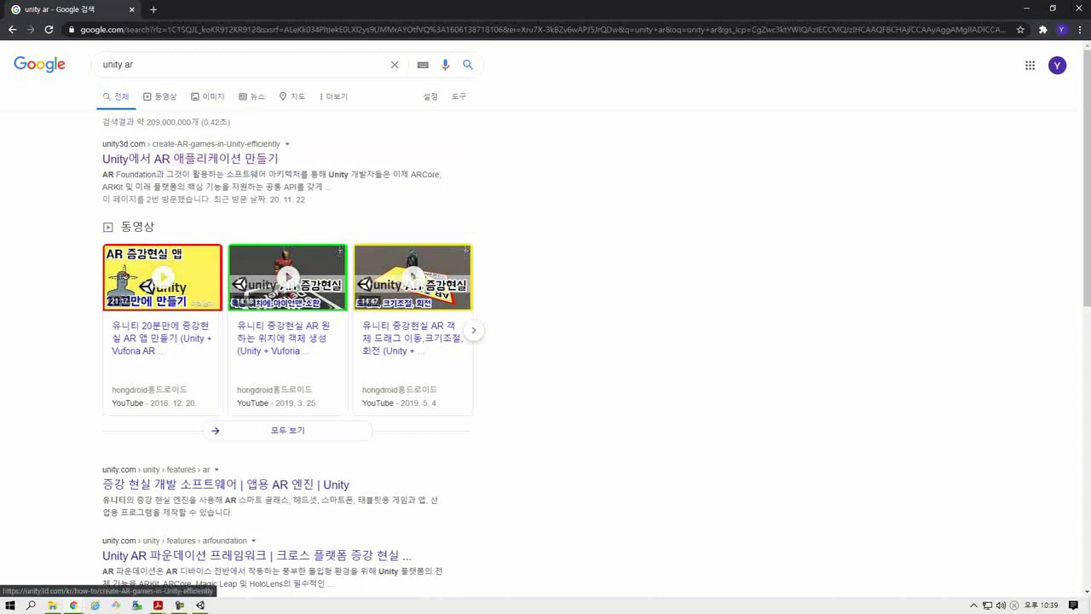
left_click(190, 159)
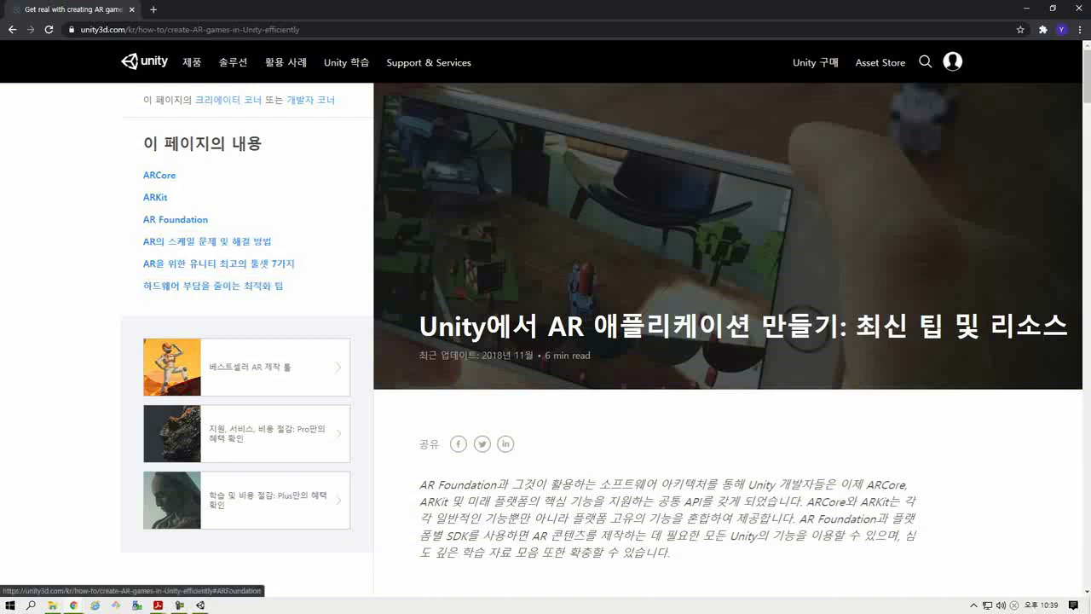
- Read the article's introduction and the start of its ARCore section, then open the linked ARCore SDK for Unity page
scroll(155, 197, "down", 1)
scroll(729, 341, "down", 2)
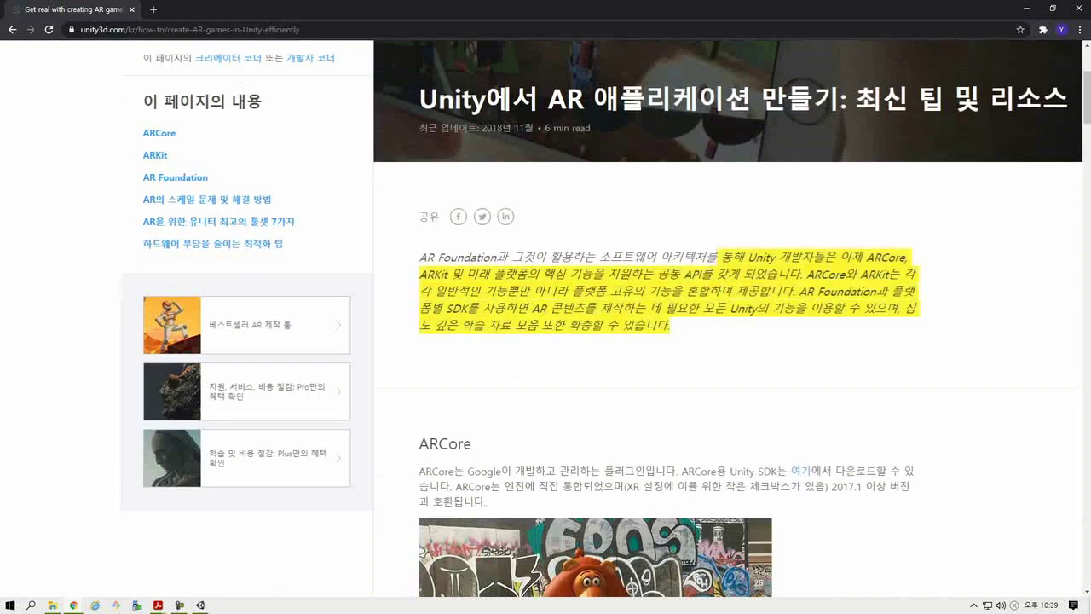
scroll(732, 317, "down", 2)
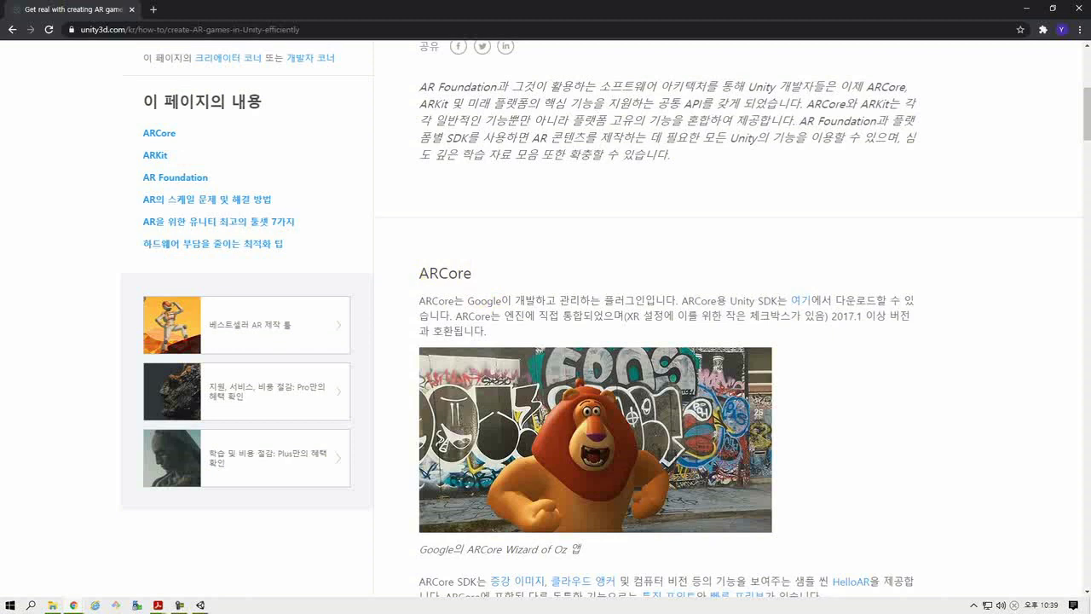
left_click(800, 301)
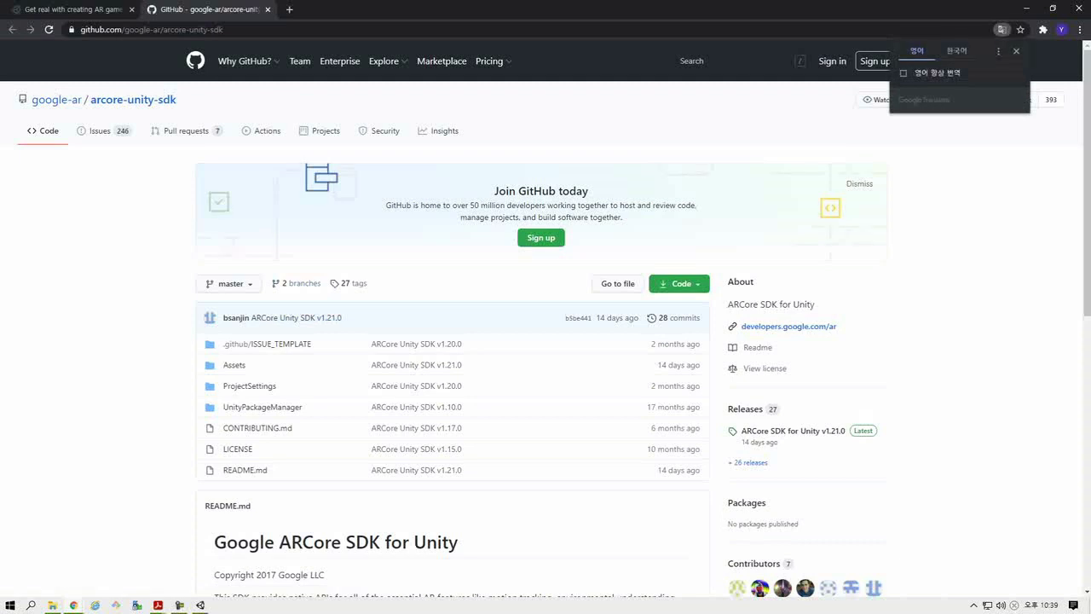
- Examine the arcore-unity-sdk repository's README, from its description through the quick start, terms and deprecation policy, and its file list
scroll(546, 341, "down", 3)
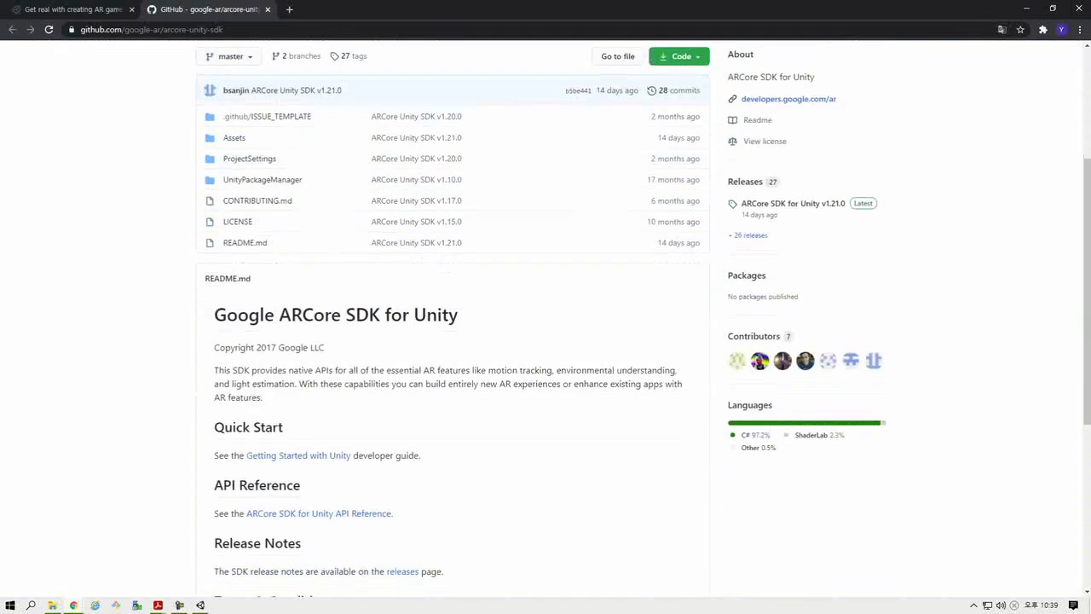
left_click_drag(264, 397, 207, 312)
left_click(207, 254)
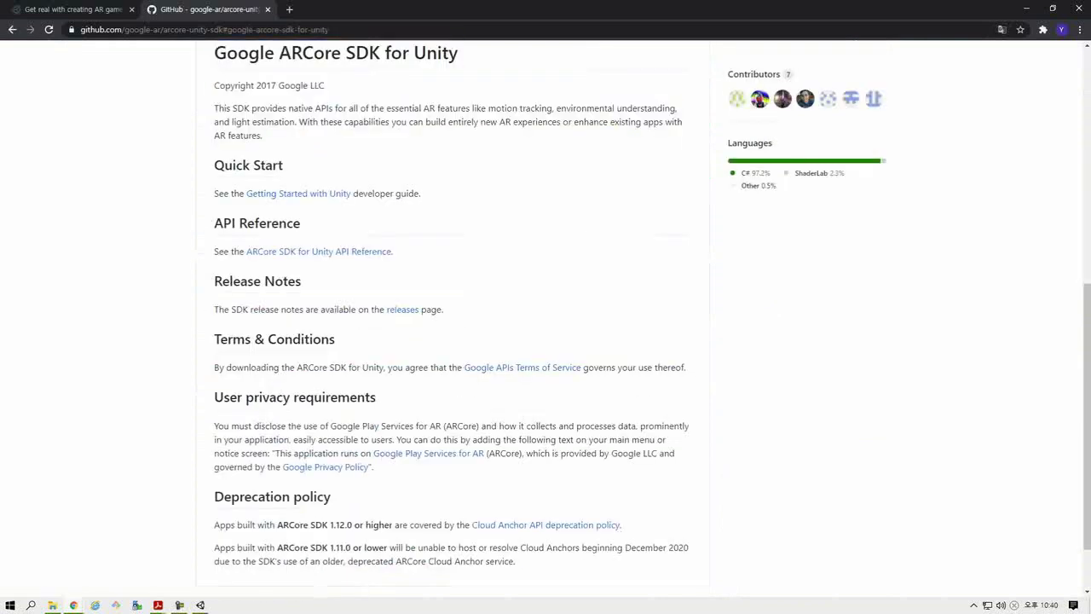
scroll(207, 254, "down", 1)
mouse_move(516, 483)
left_mouse_down()
mouse_move(496, 290)
mouse_move(209, 273)
mouse_move(210, 286)
mouse_move(517, 483)
left_mouse_up()
left_click_drag(211, 255, 779, 106)
left_click(779, 106)
scroll(779, 106, "up", 8)
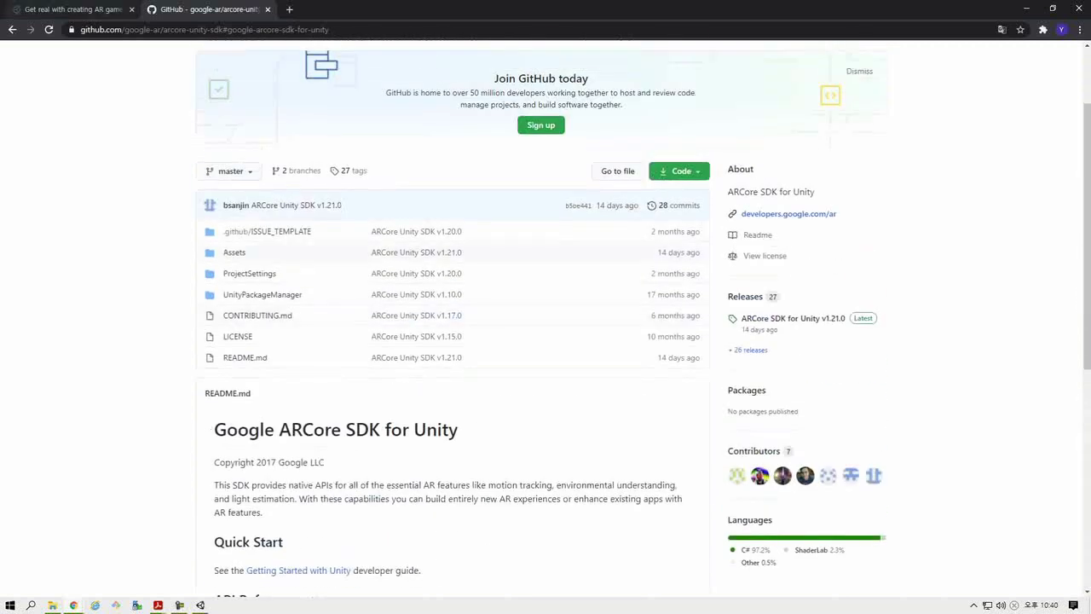
key("alt+Left")
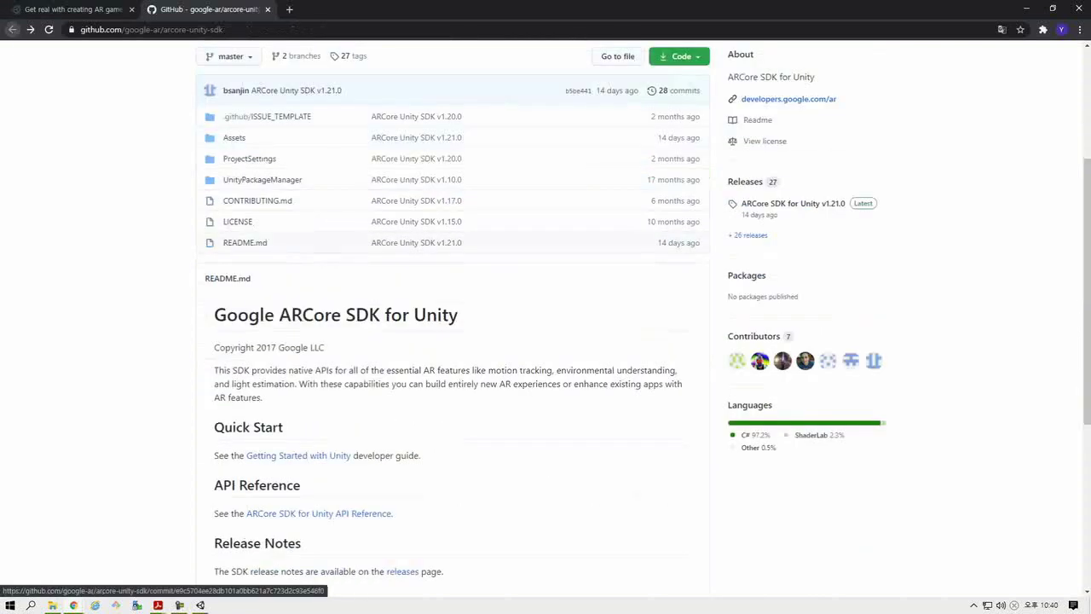
- Return to the Unity AR article and read its ARKit, AR Foundation and AR scale problem sections
key("ctrl+Tab")
scroll(665, 324, "down", 8)
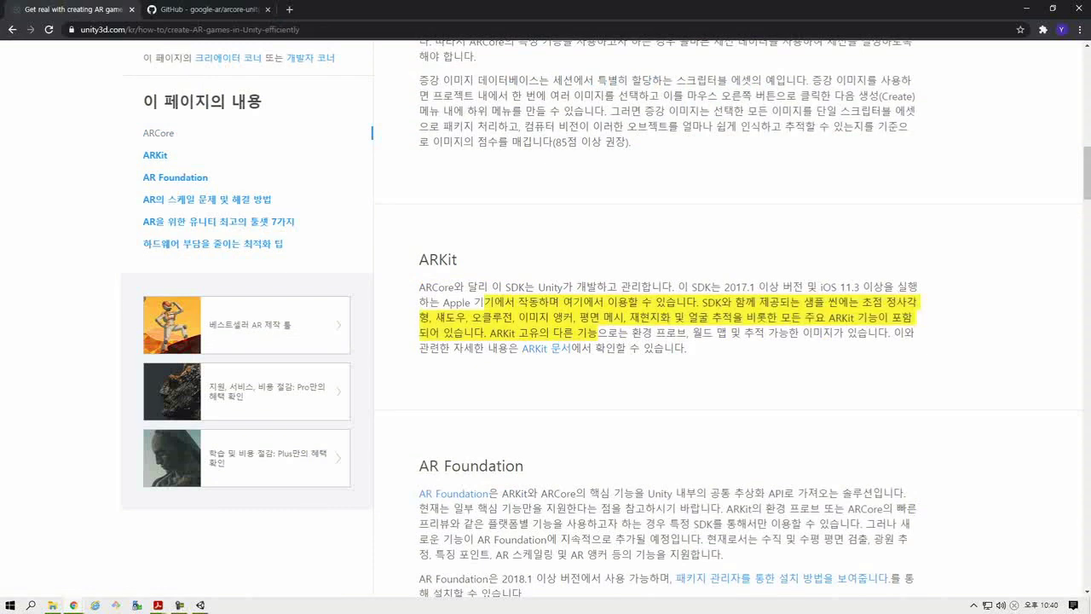
scroll(645, 318, "down", 4)
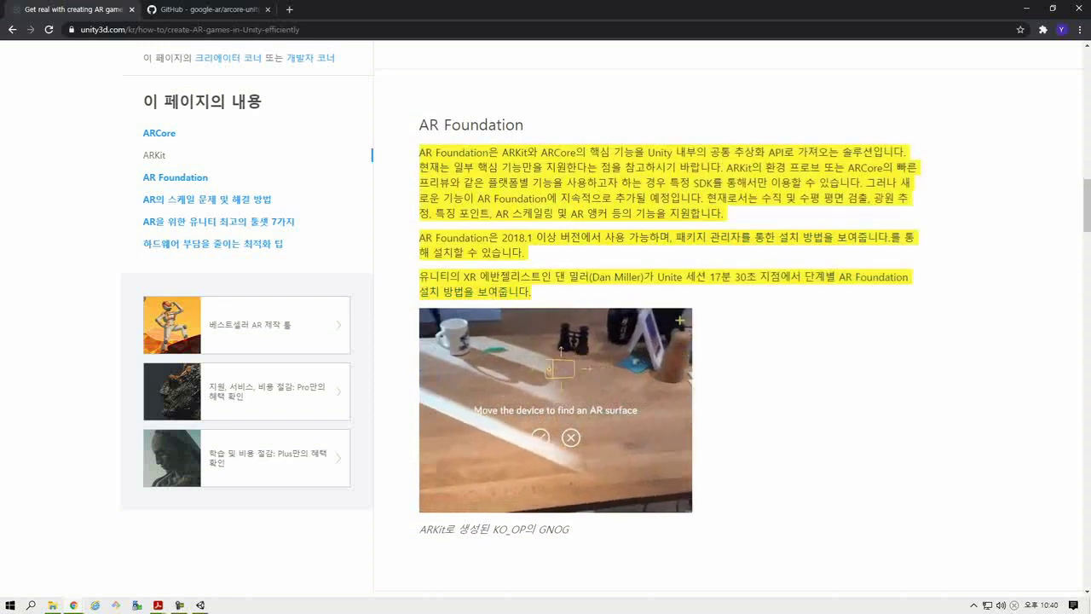
scroll(665, 341, "down", 5)
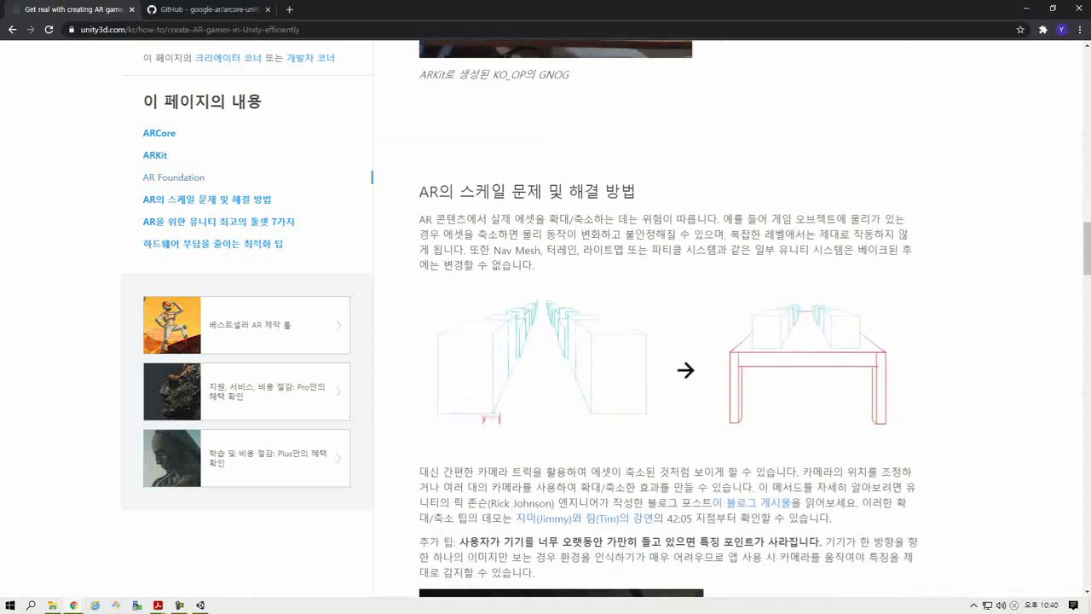
scroll(665, 341, "down", 2)
scroll(665, 341, "up", 1)
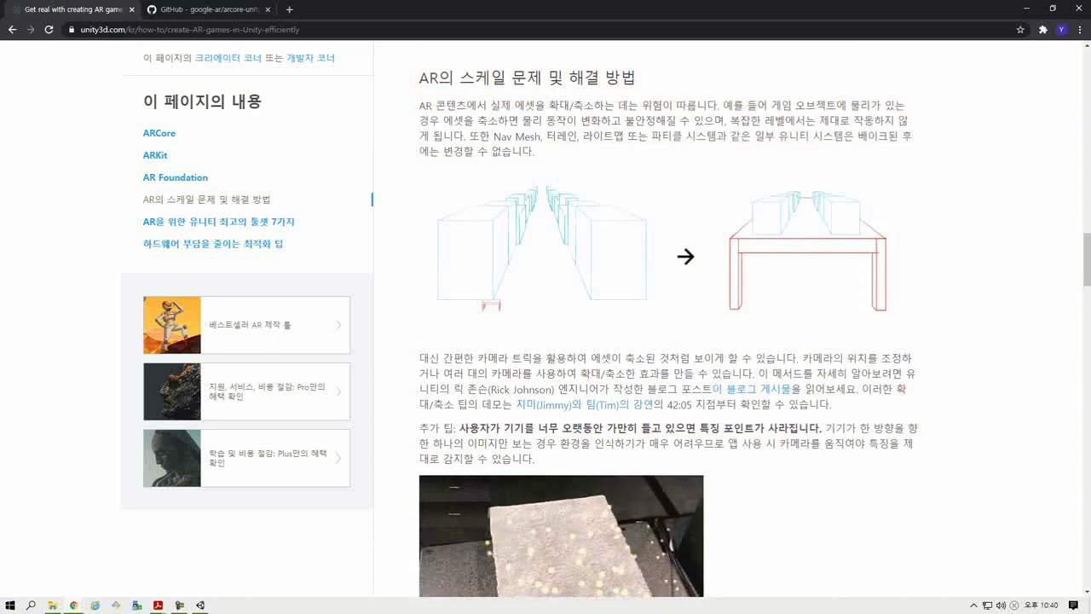
scroll(669, 324, "down", 2)
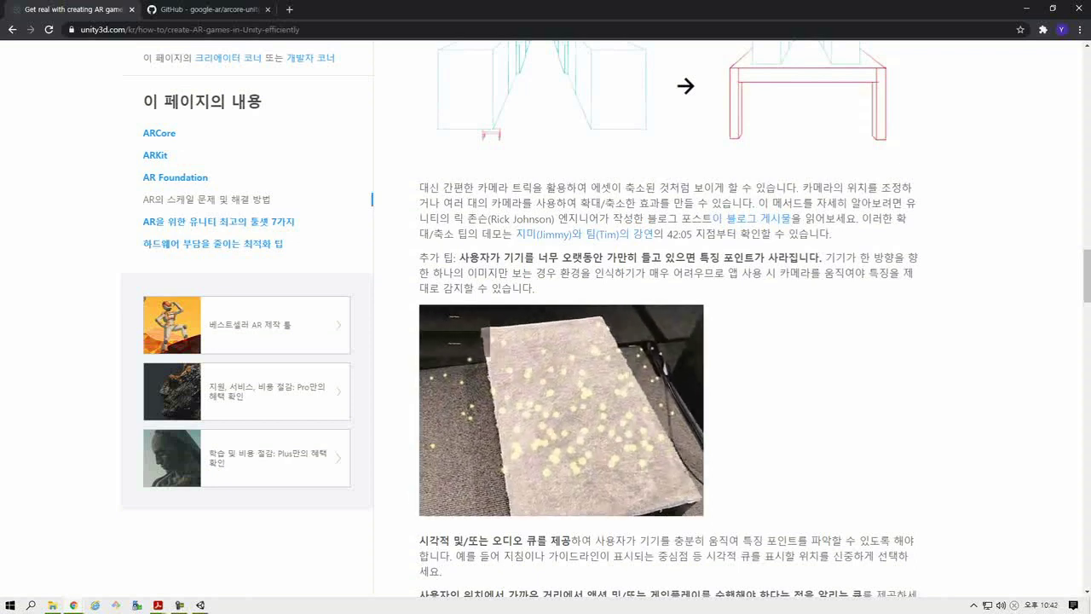
scroll(668, 316, "down", 2)
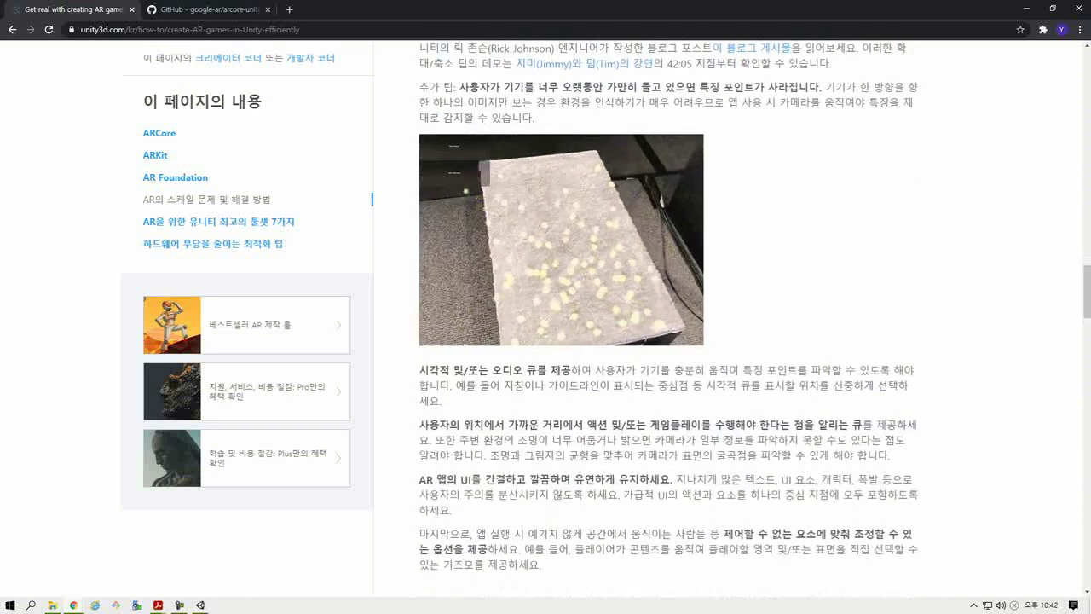
- Read the article's section on the seven best AR toolsets, from Vuforia and the AR remotes to Unity UI and Text Mesh Pro
scroll(668, 316, "down", 3)
scroll(668, 316, "down", 3)
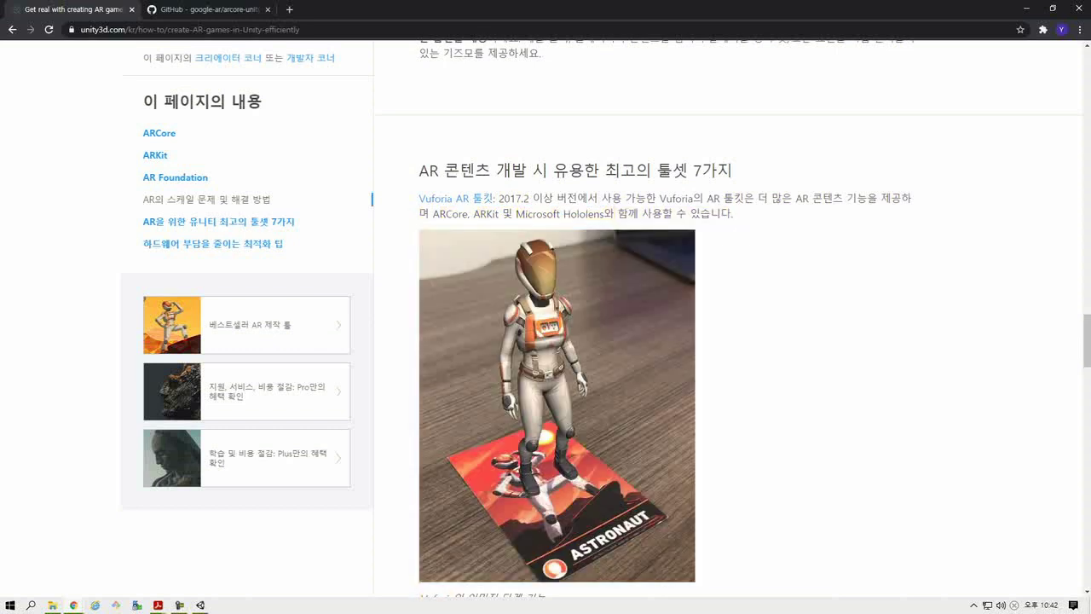
scroll(665, 317, "down", 3)
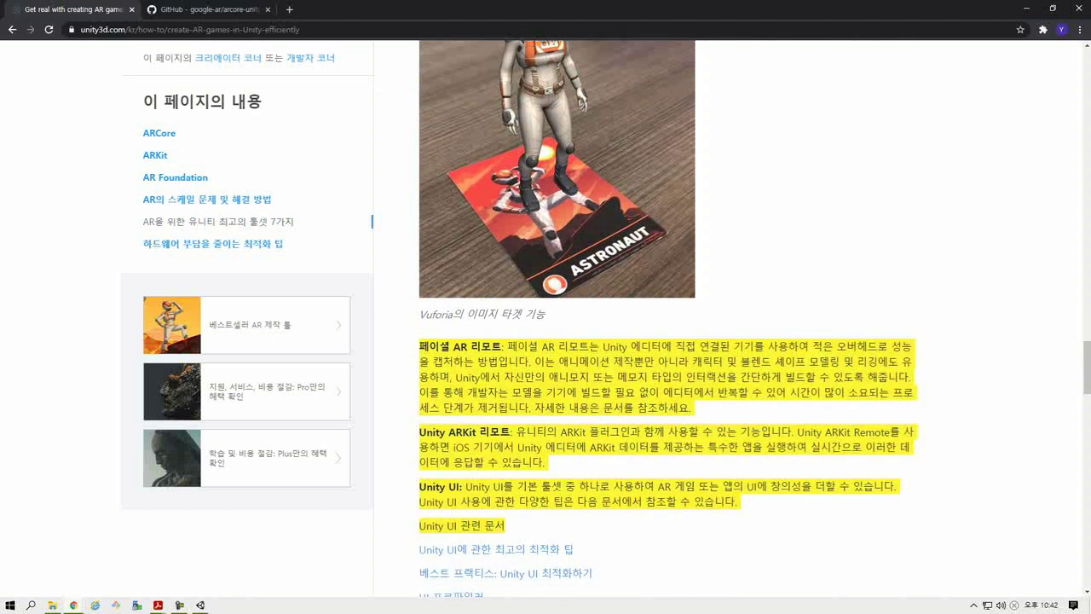
scroll(665, 340, "down", 2)
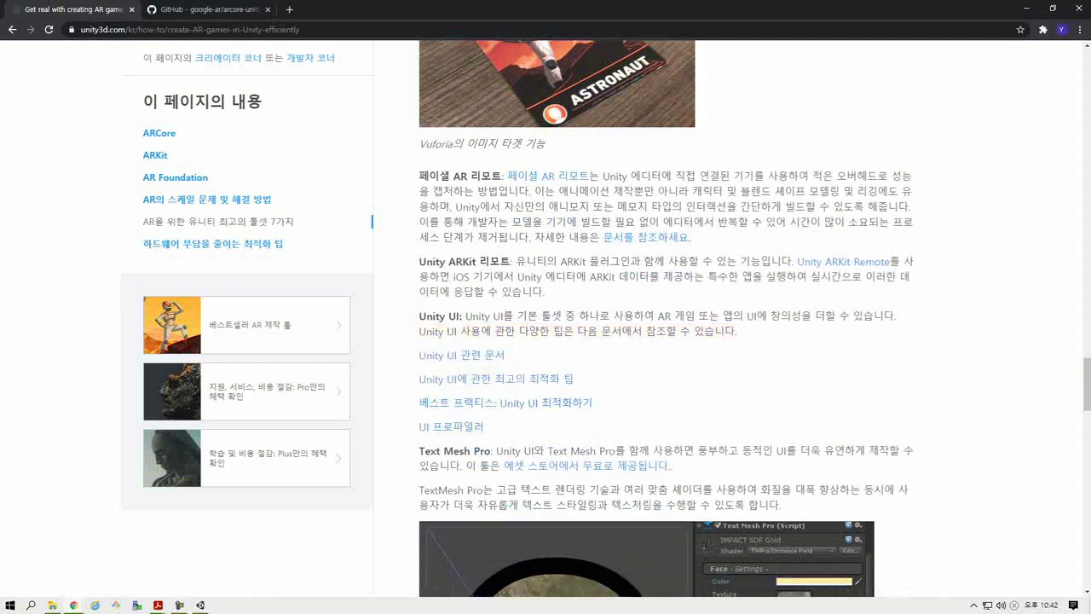
scroll(665, 341, "down", 2)
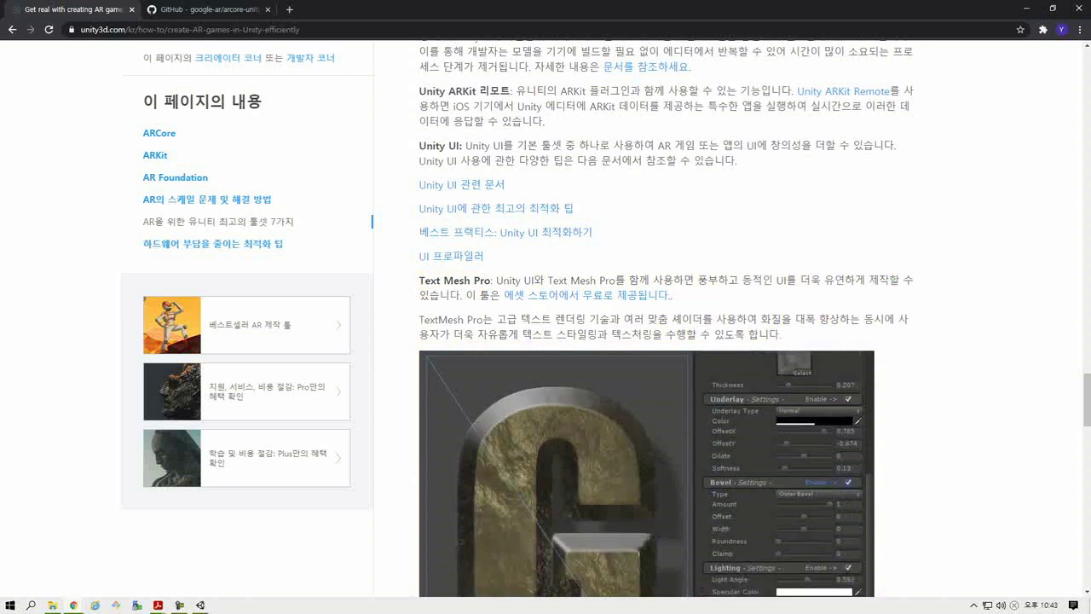
scroll(765, 437, "down", 2)
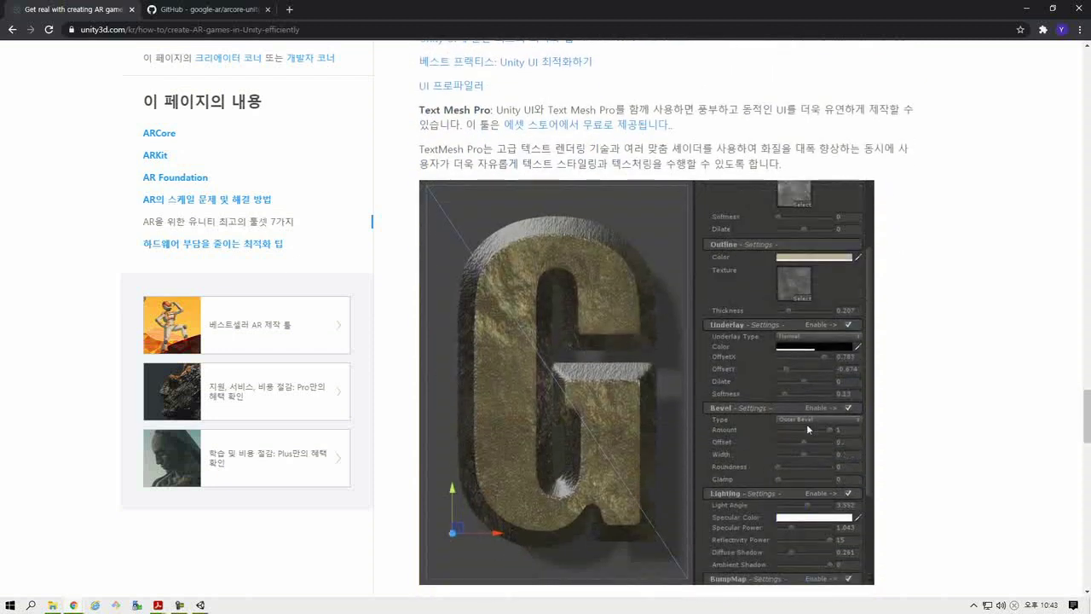
scroll(765, 437, "down", 4)
scroll(765, 437, "down", 3)
scroll(728, 312, "up", 1)
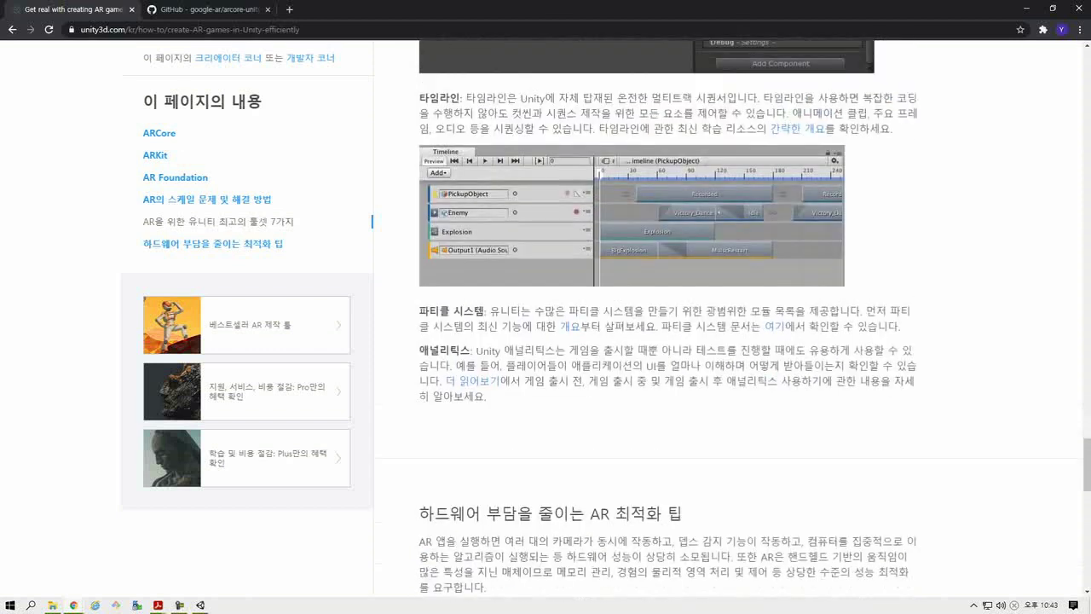
- Read the article's Timeline, particle system and analytics paragraphs and its AR optimization tips for reducing hardware load
left_click_drag(419, 98, 487, 397)
scroll(730, 319, "down", 1)
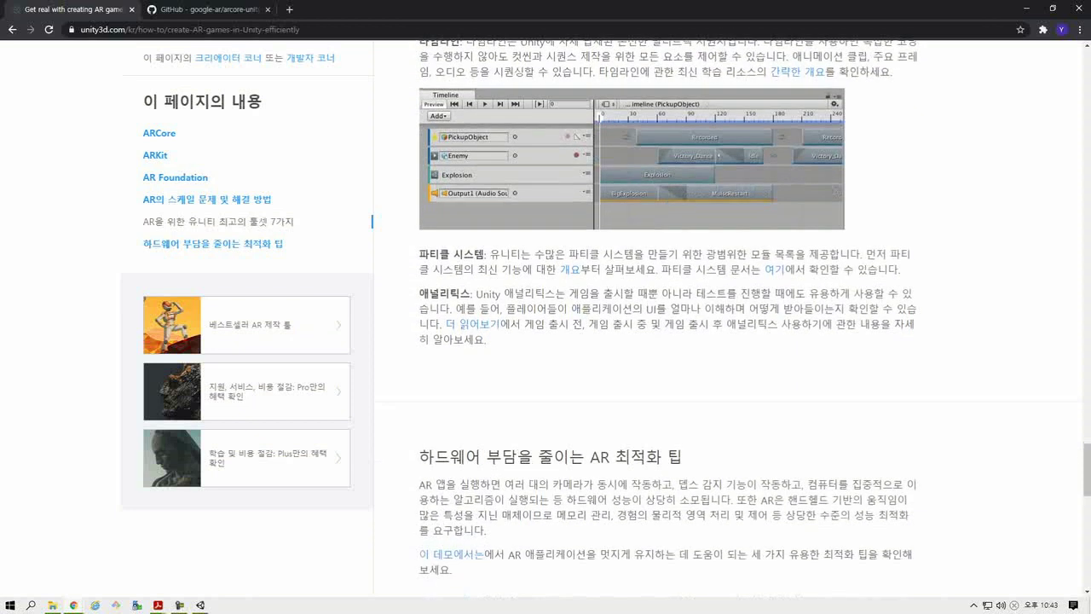
left_click_drag(505, 293, 556, 293)
left_click(556, 293)
scroll(730, 319, "down", 2)
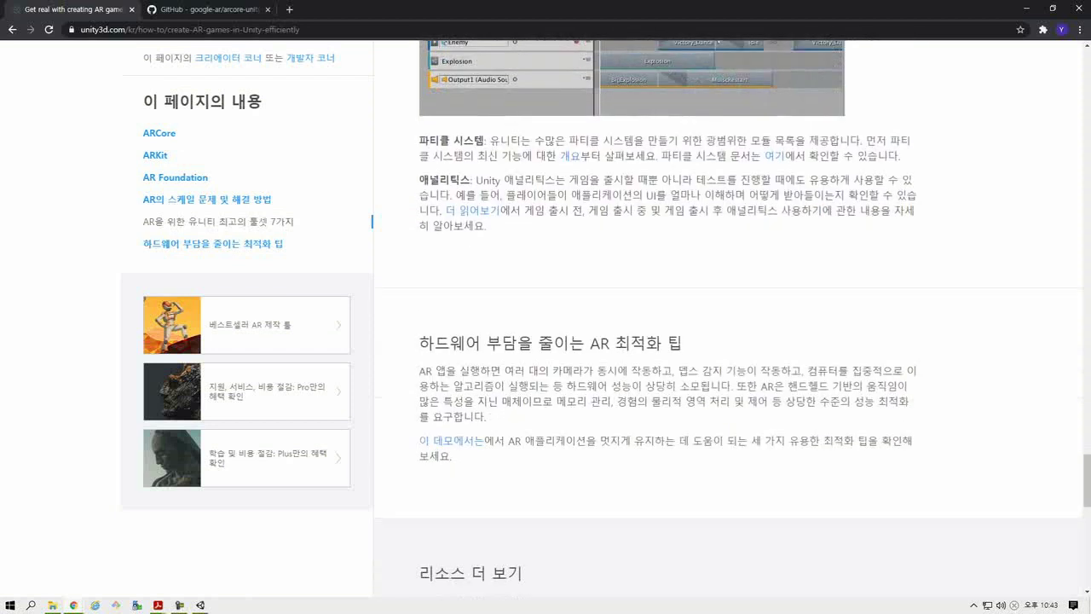
scroll(730, 319, "down", 1)
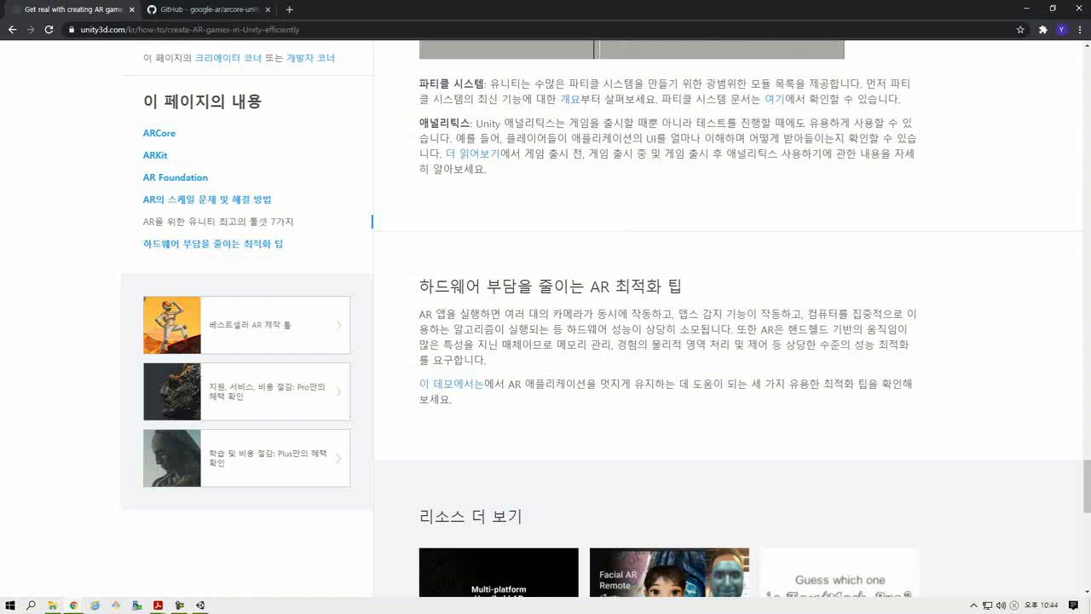
- Read the article's AR optimization tips and further resources, then skim back through its toolset and AR scale problem sections
left_click_drag(453, 329, 495, 329)
left_click_drag(517, 286, 419, 286)
scroll(733, 341, "down", 3)
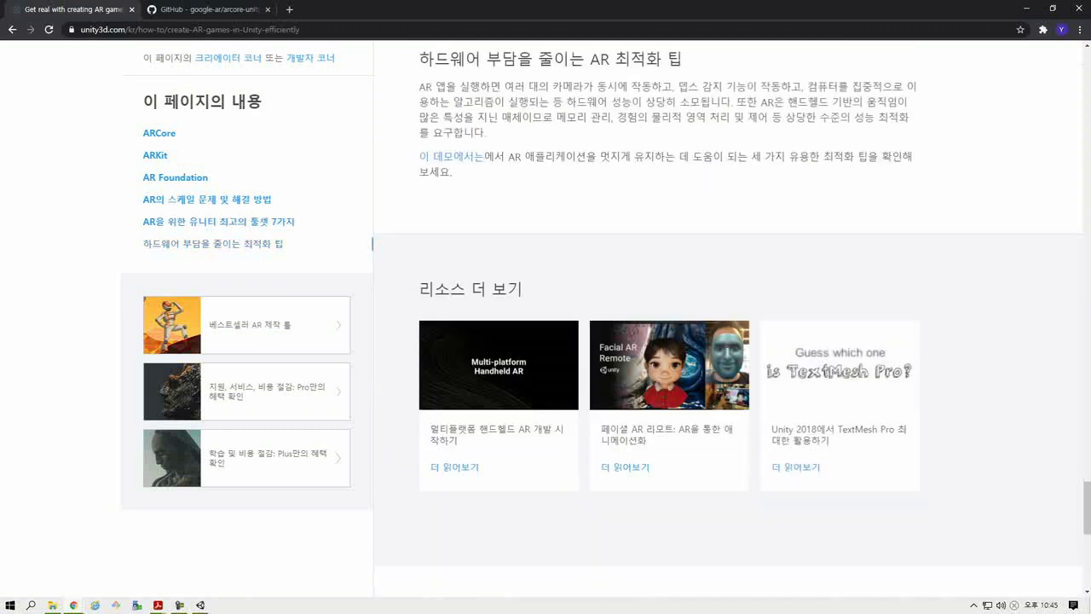
scroll(733, 341, "up", 15)
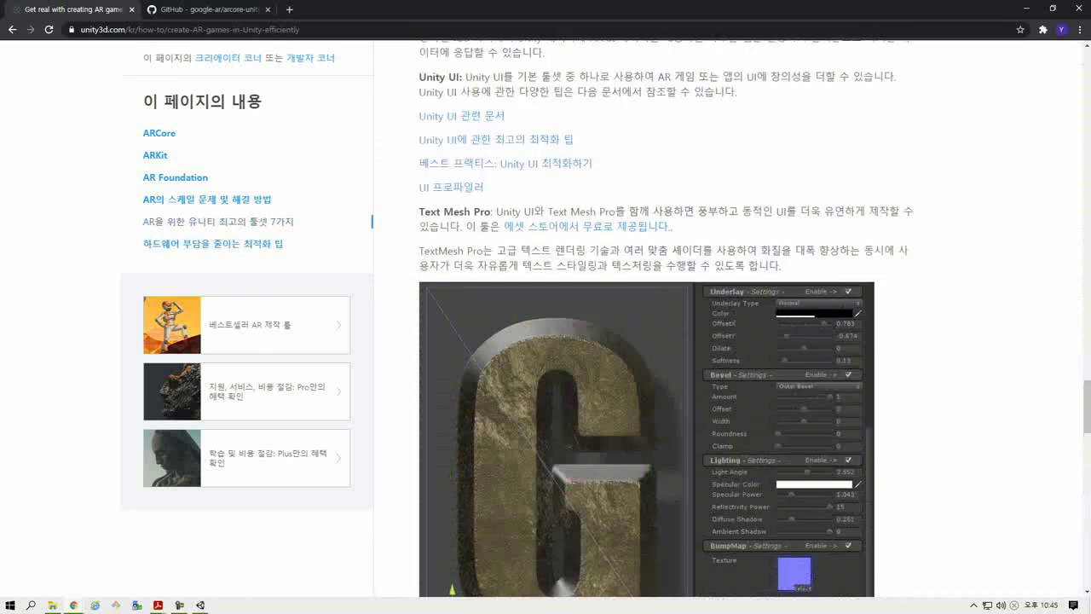
scroll(733, 341, "up", 6)
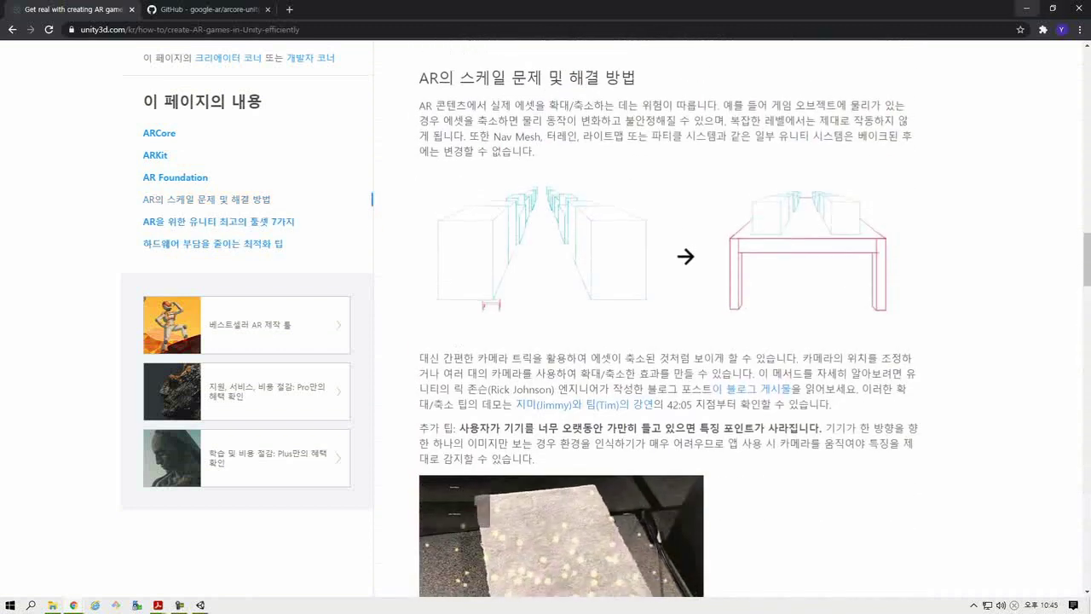
- Switch to the Unity editor, widen the Scene and Game views slightly, and show the Asset Store
left_click(1026, 8)
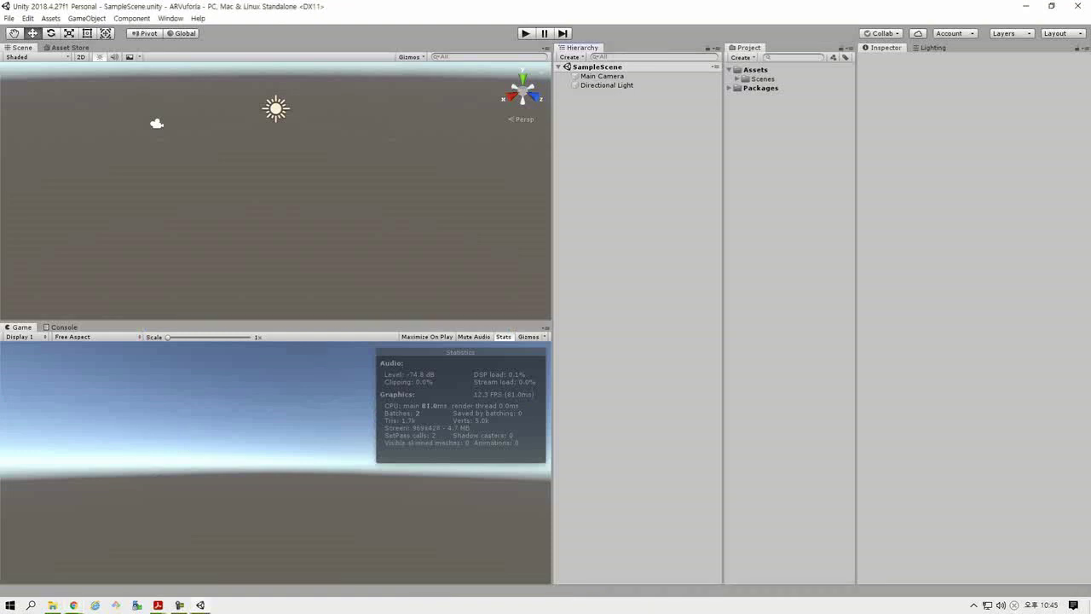
left_click_drag(553, 256, 582, 256)
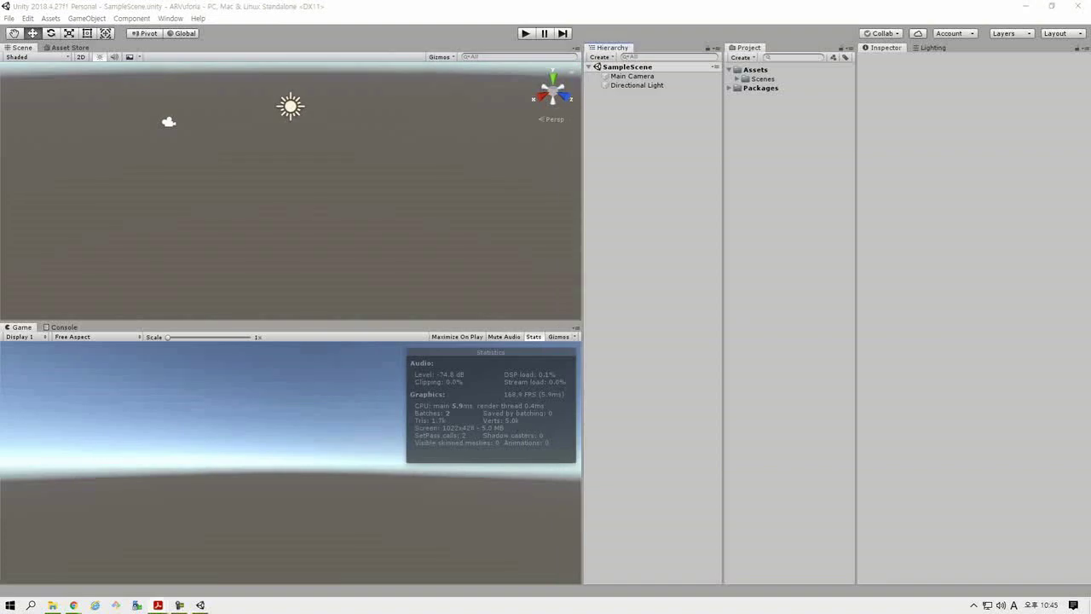
left_click(70, 47)
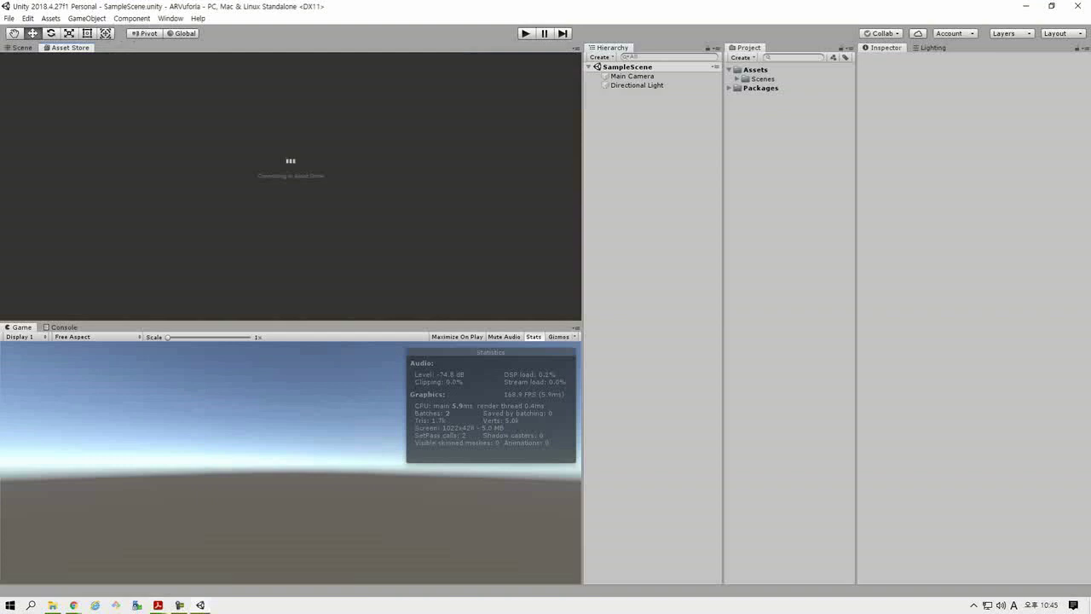
- Switch to the web browser and load assetstore.unity.com in place of the Unity AR article
left_click_drag(1090, 8, 609, 0)
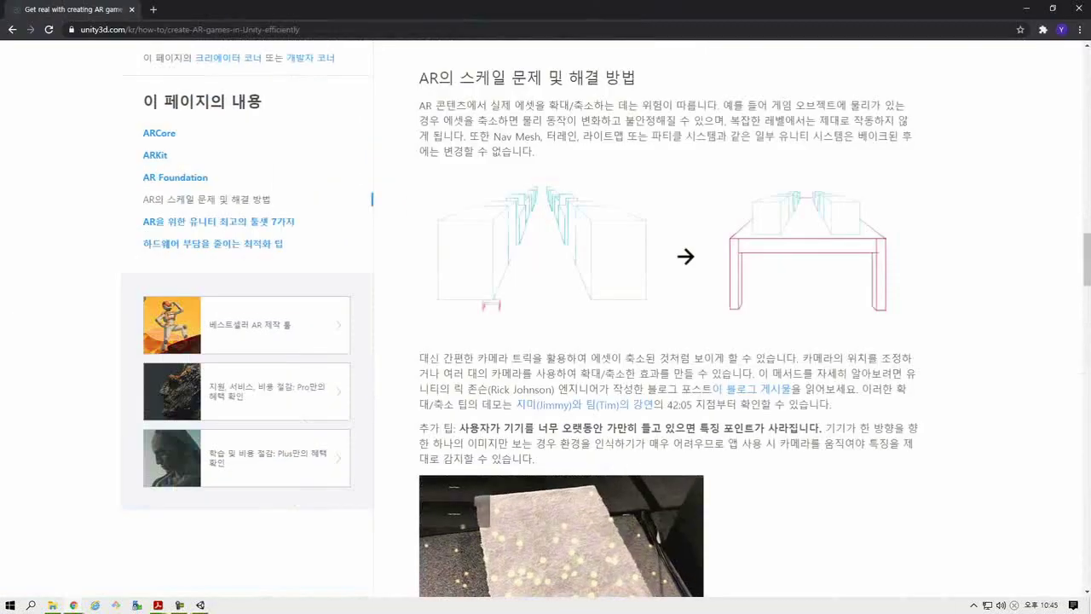
left_click(203, 30)
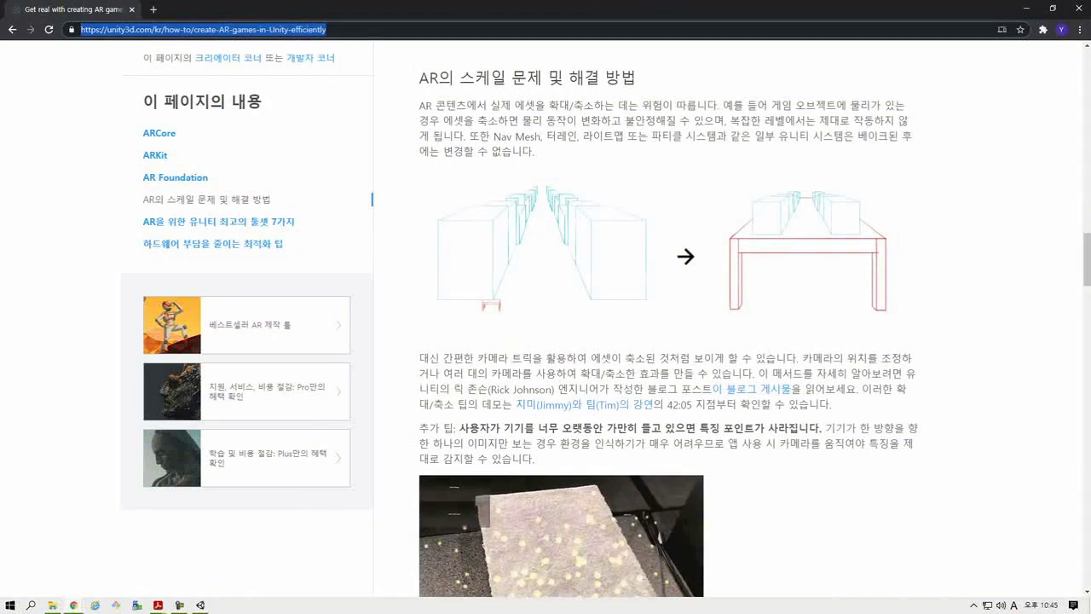
type("ass")
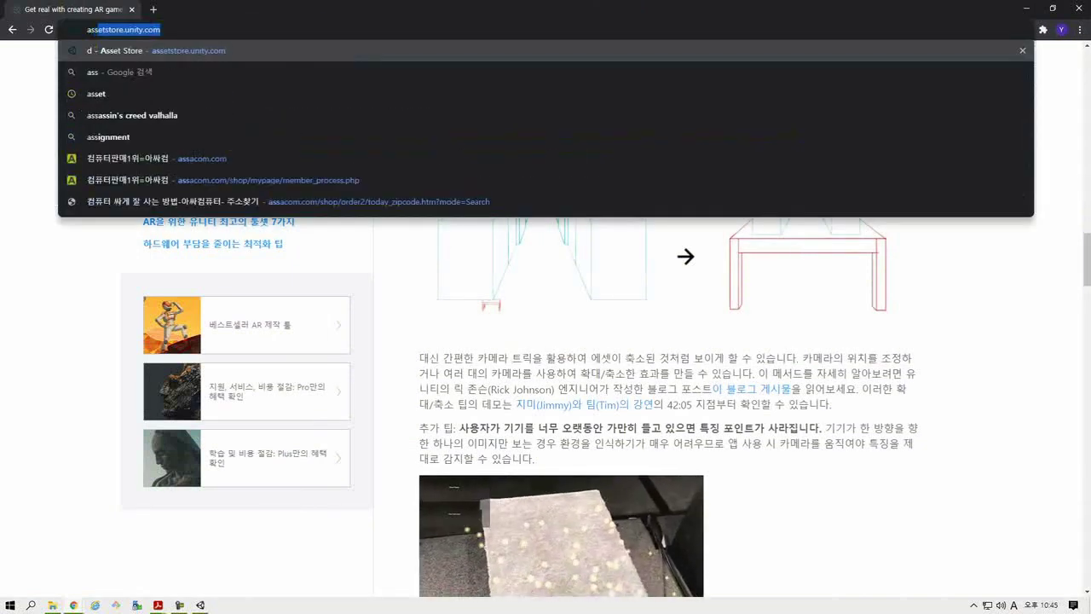
key("Return")
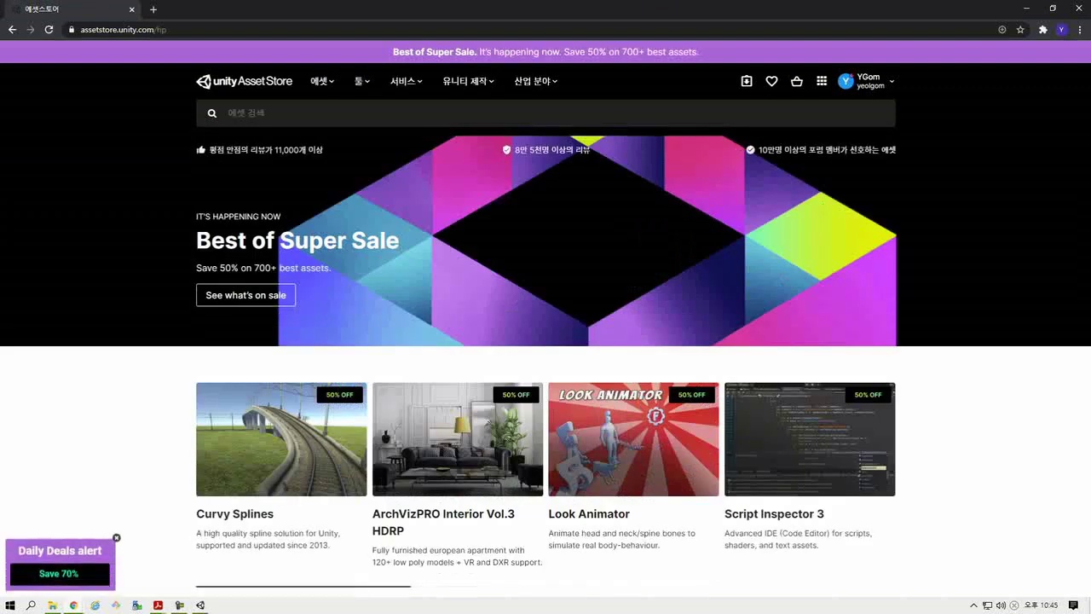
- Search the Asset Store for "vuforia"
left_click(229, 112)
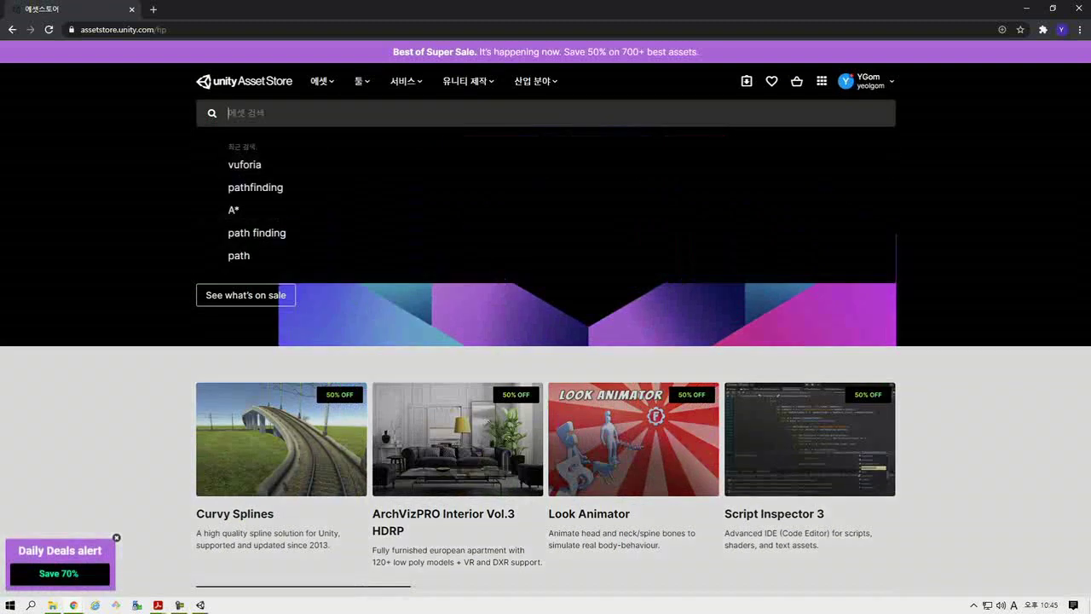
type("vufi")
key("Return")
key("BackSpace")
type("oria")
key("Return")
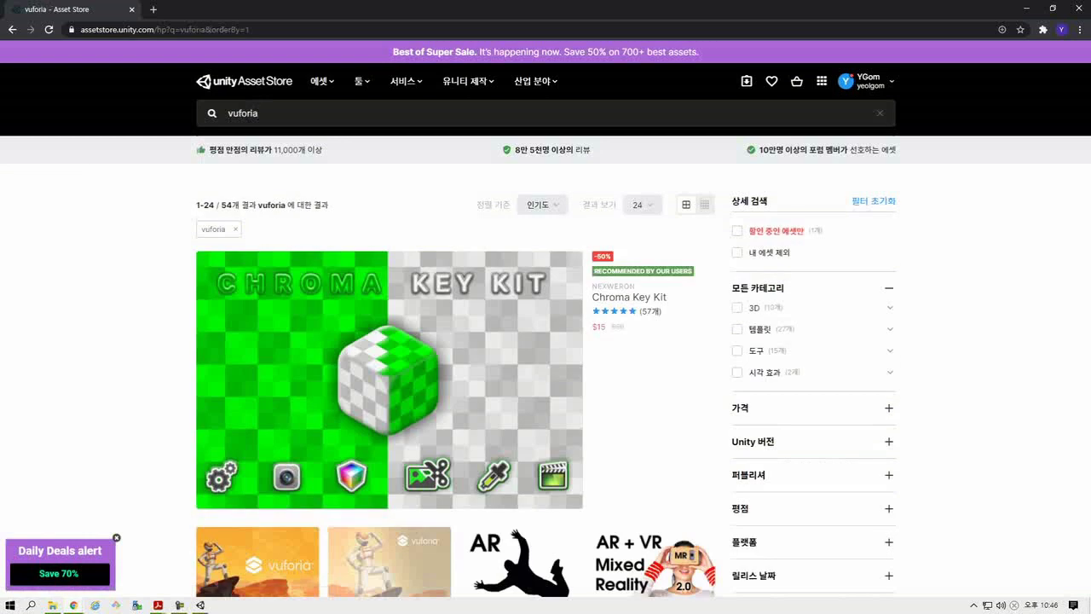
- Go through the search results to the publisher PTC's asset list and open its Vuforia Core Samples page
scroll(389, 256, "down", 4)
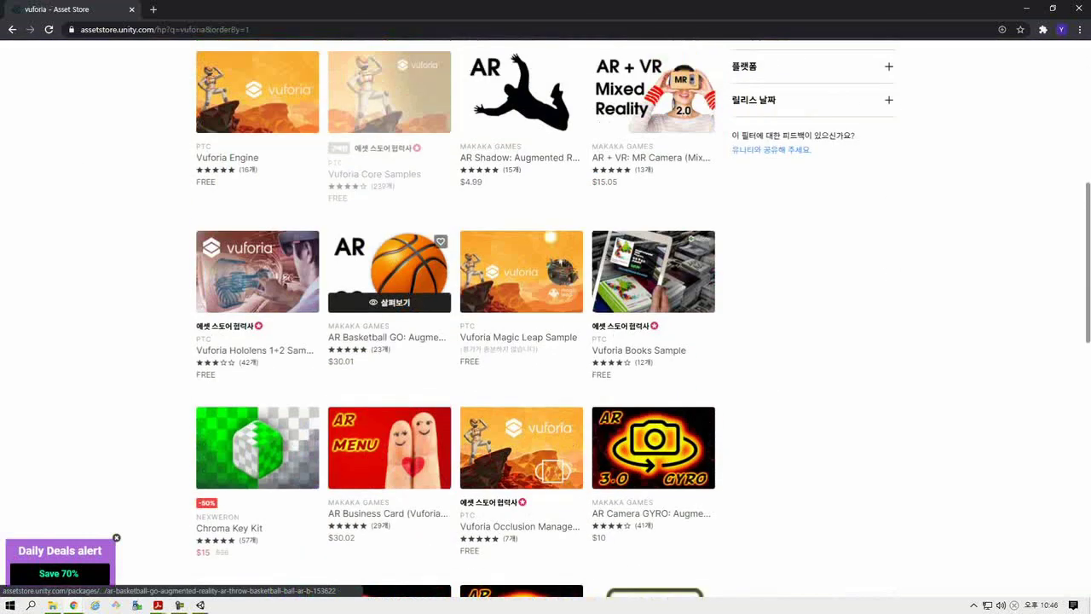
scroll(281, 273, "up", 1)
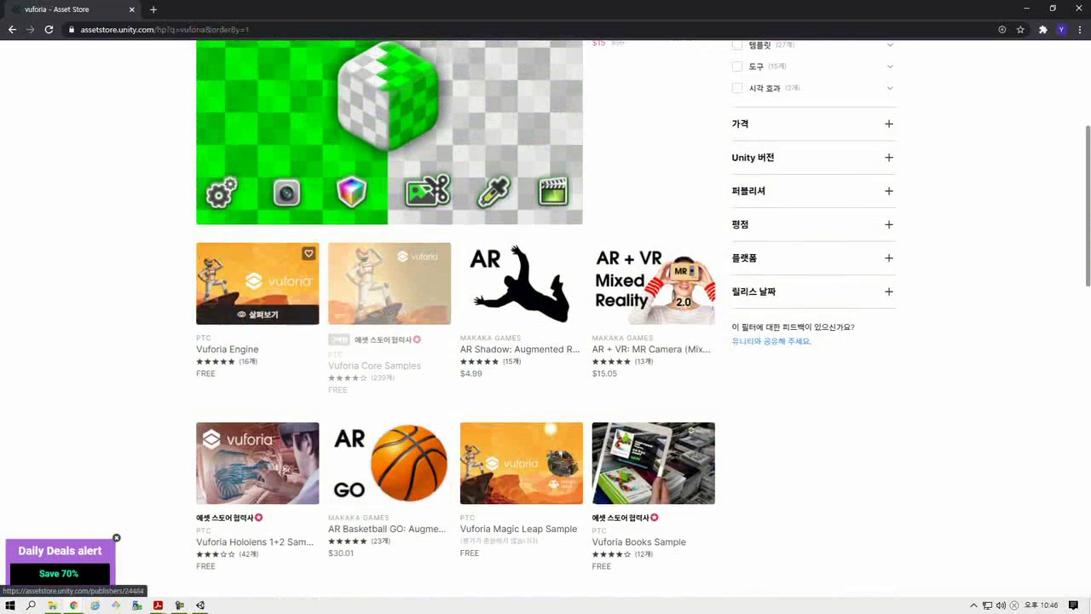
left_click(203, 338)
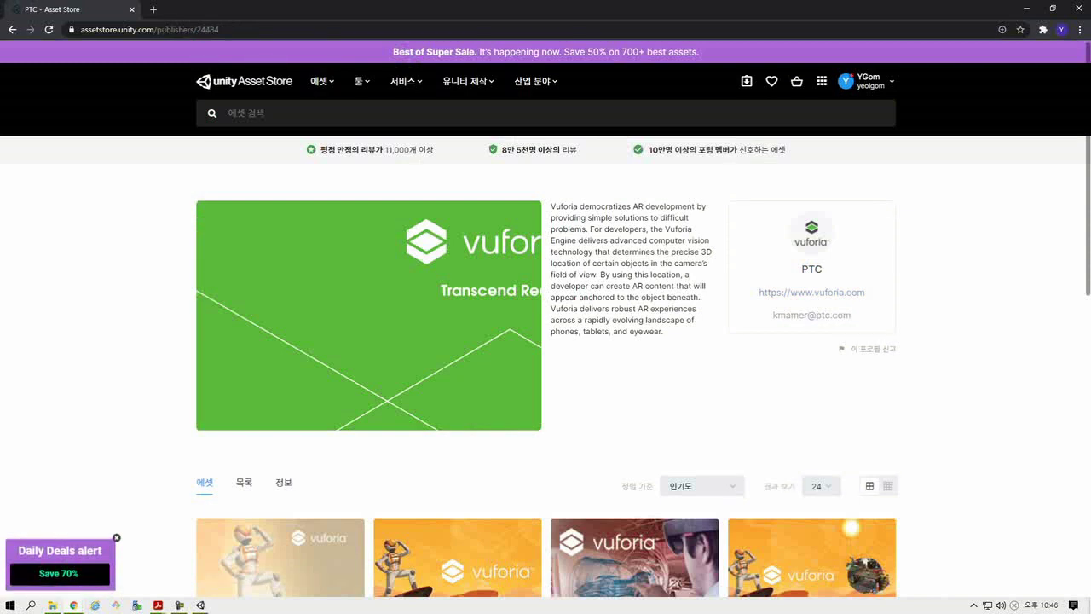
scroll(281, 384, "down", 3)
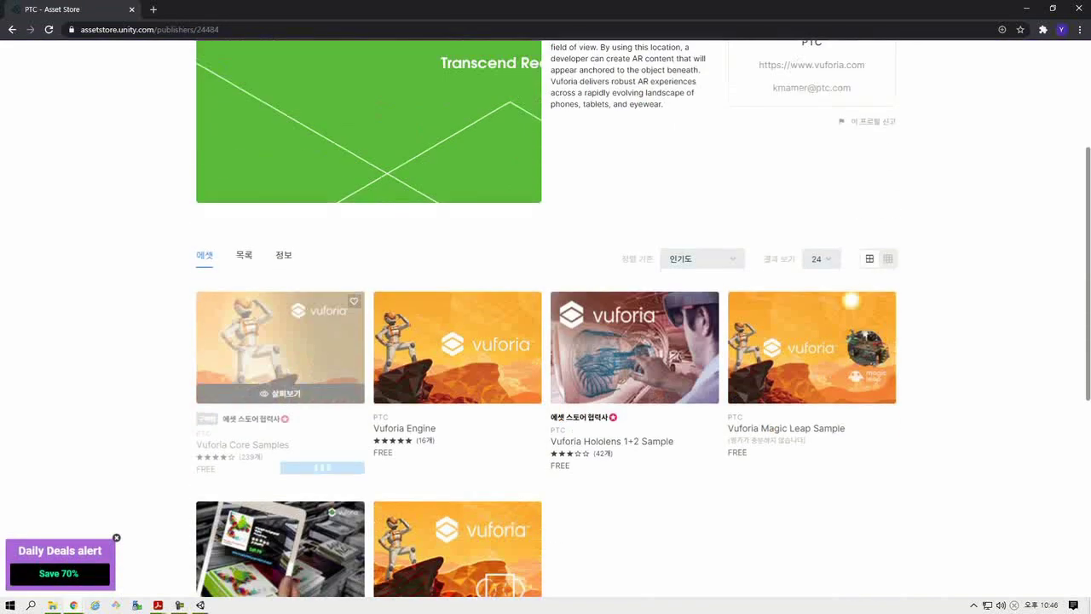
scroll(460, 341, "down", 2)
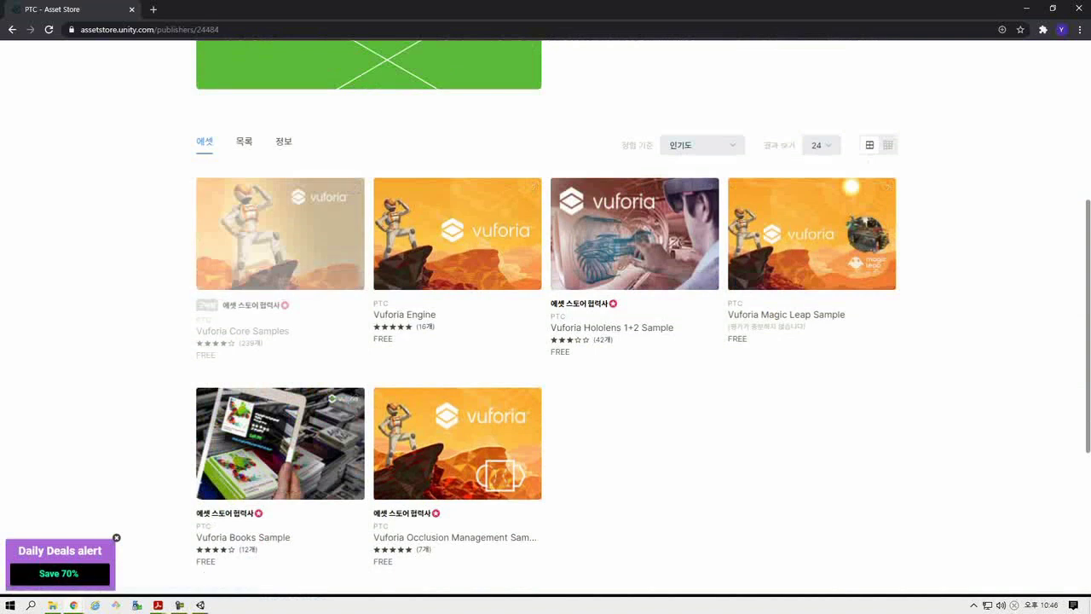
left_click_drag(196, 331, 290, 331)
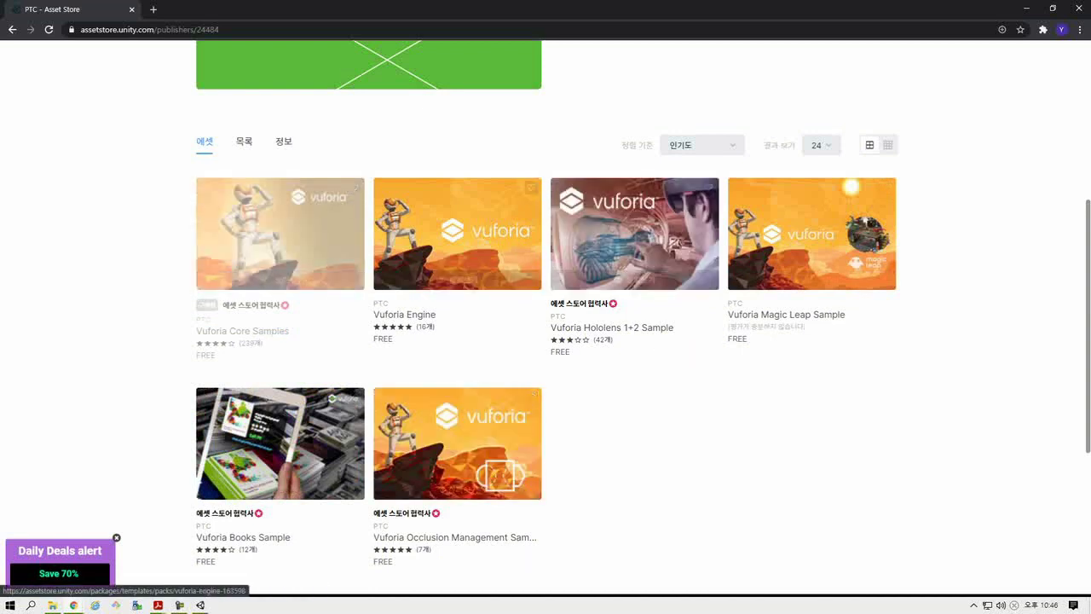
left_click(279, 233)
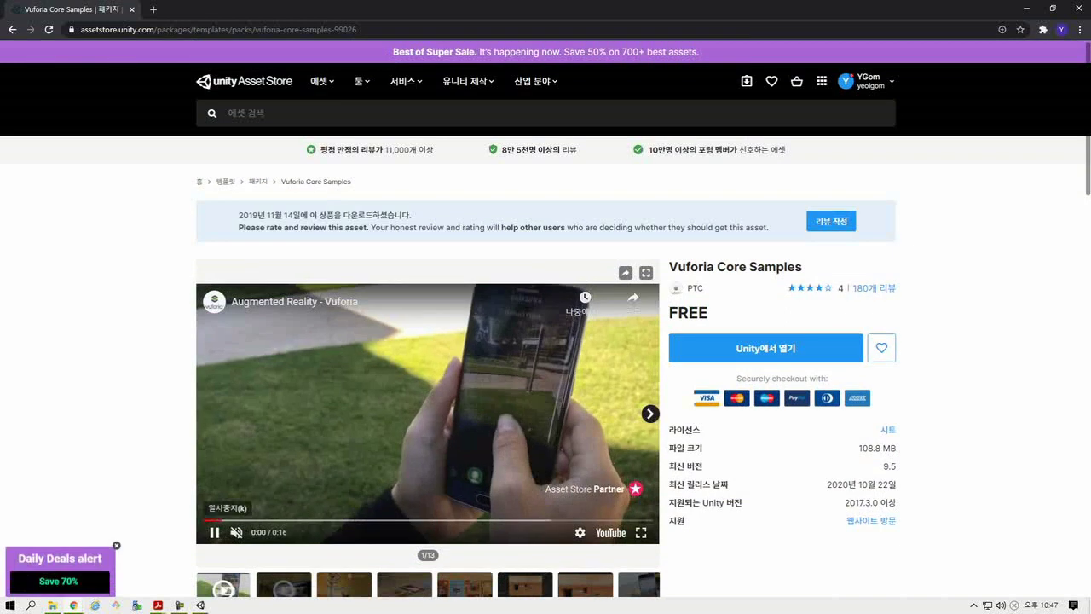
- Examine the Vuforia Core Samples preview video, asset details and description
scroll(545, 318, "down", 1)
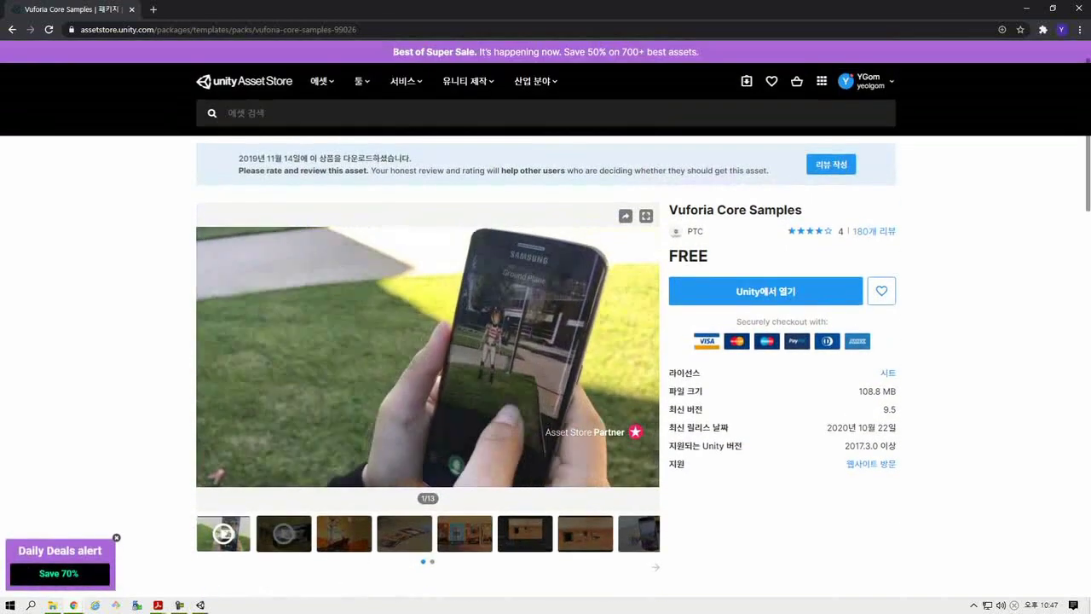
scroll(546, 358, "up", 1)
scroll(546, 358, "down", 1)
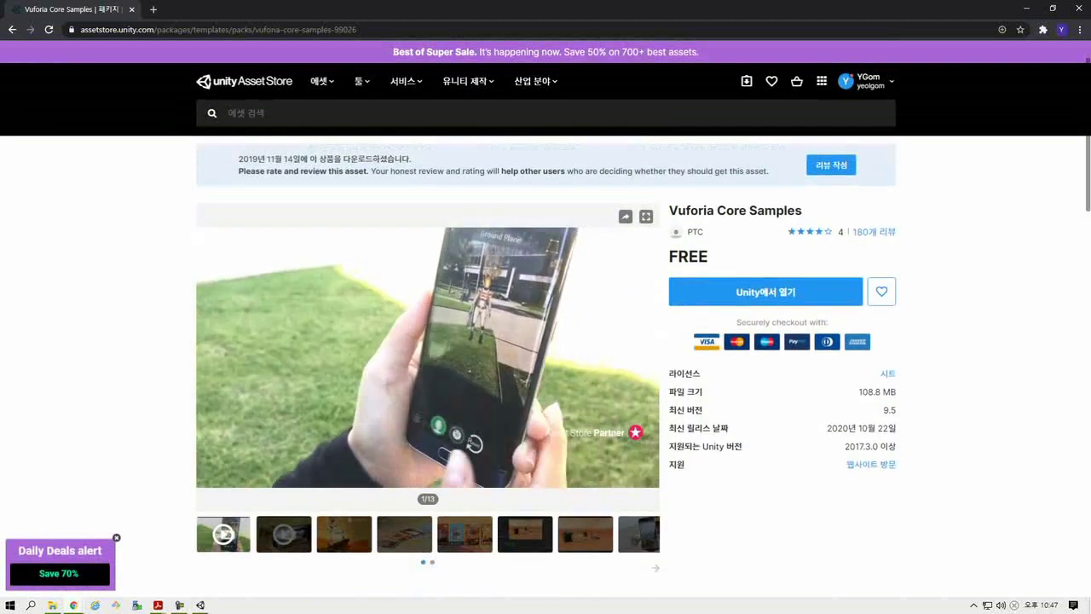
scroll(546, 319, "up", 1)
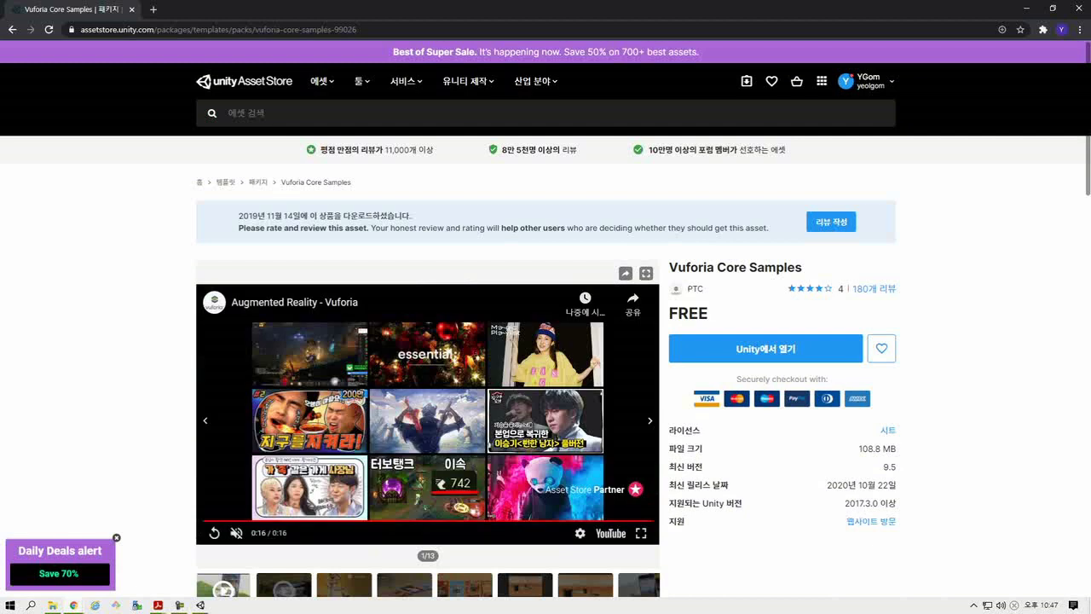
scroll(545, 340, "down", 5)
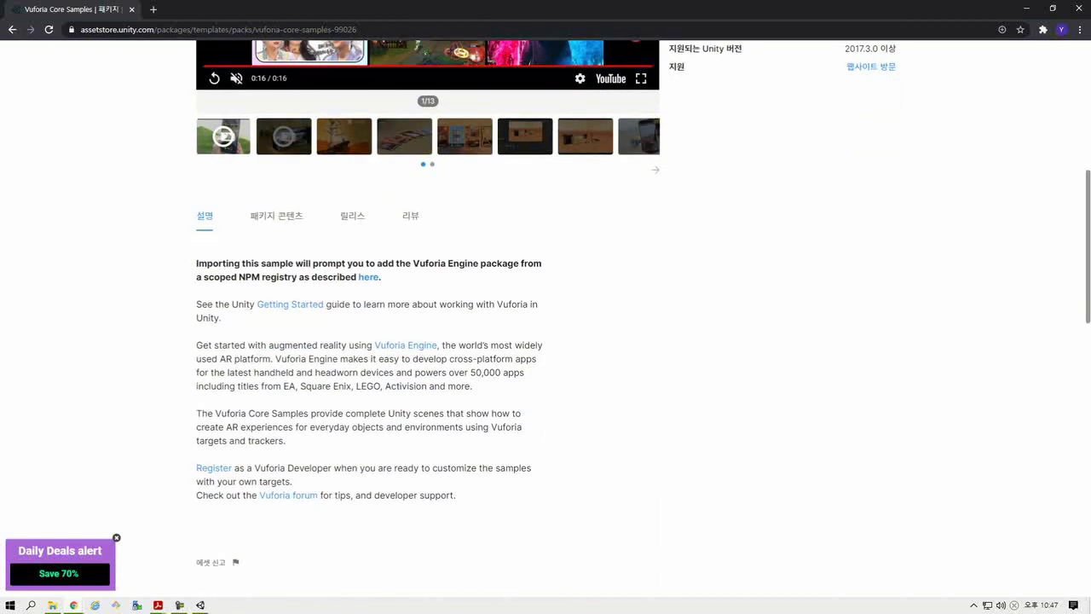
scroll(545, 341, "up", 5)
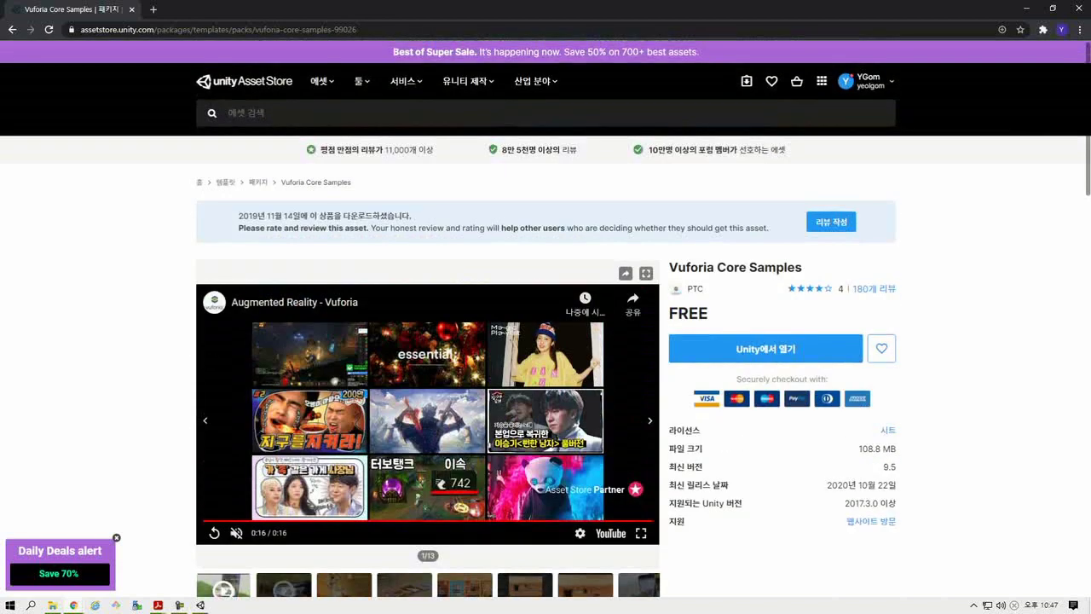
- View the Vuforia Core Samples gallery, including the Model Targets video, through to the final Ground Plane image
left_click(345, 585)
scroll(545, 341, "down", 1)
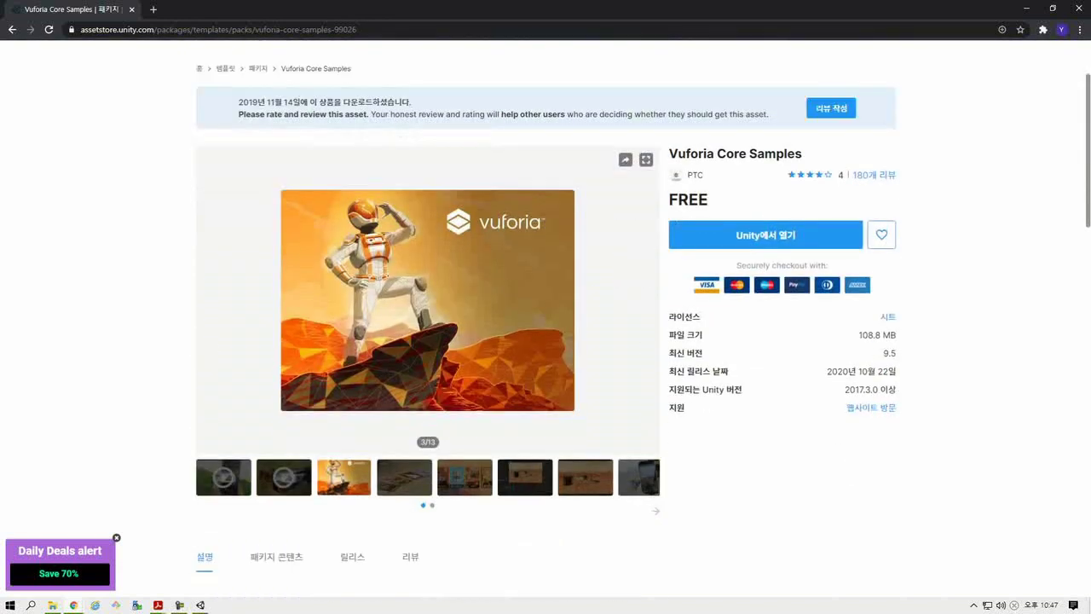
left_click(284, 477)
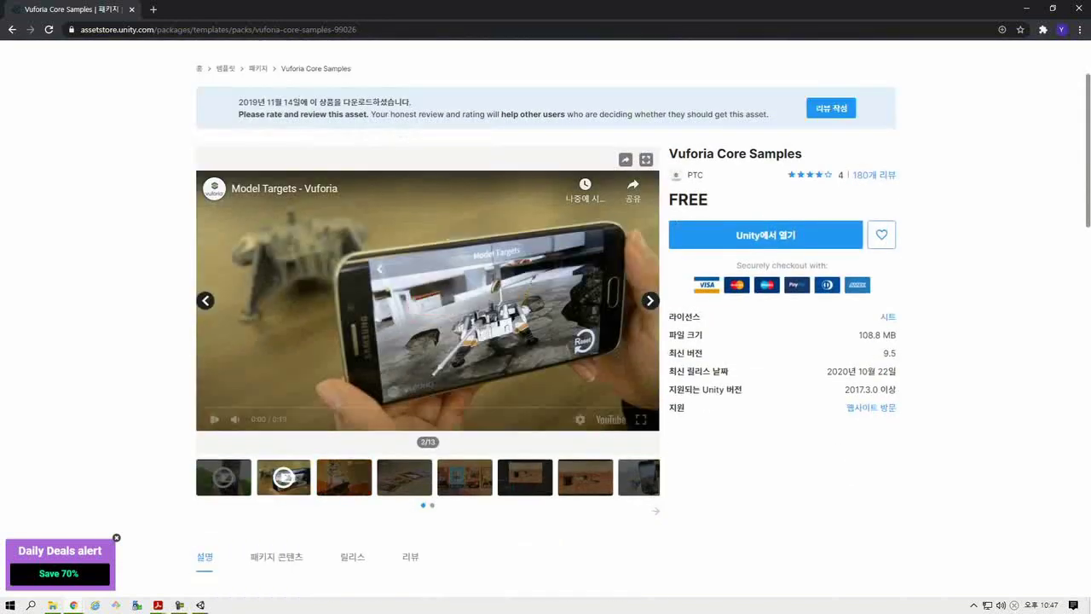
left_click(427, 300)
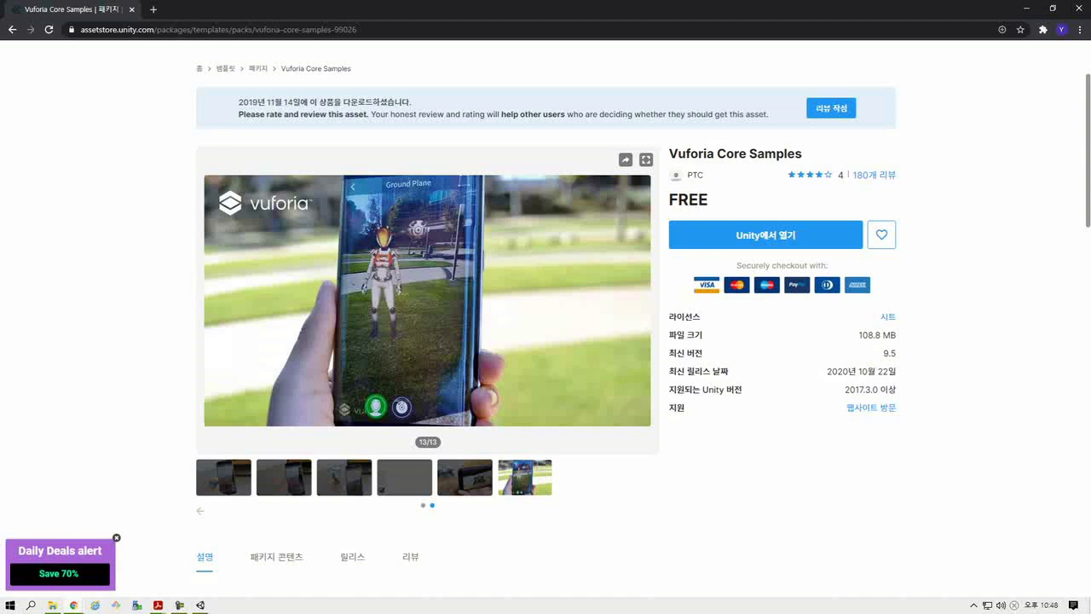
- Review the Vuforia Core Samples description and the folder listing of its package contents
scroll(546, 324, "down", 5)
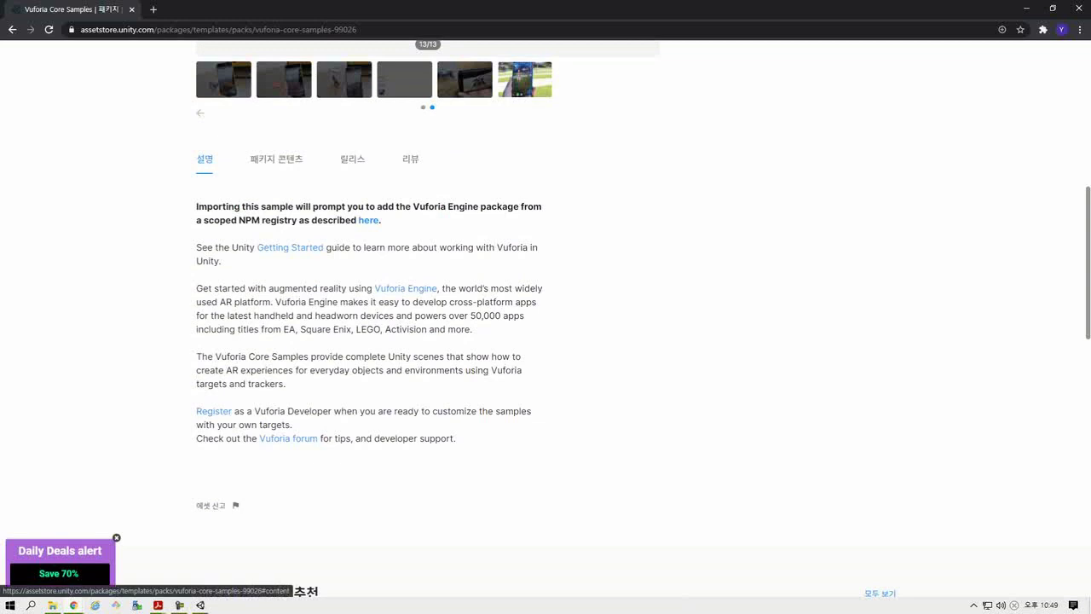
left_click(277, 158)
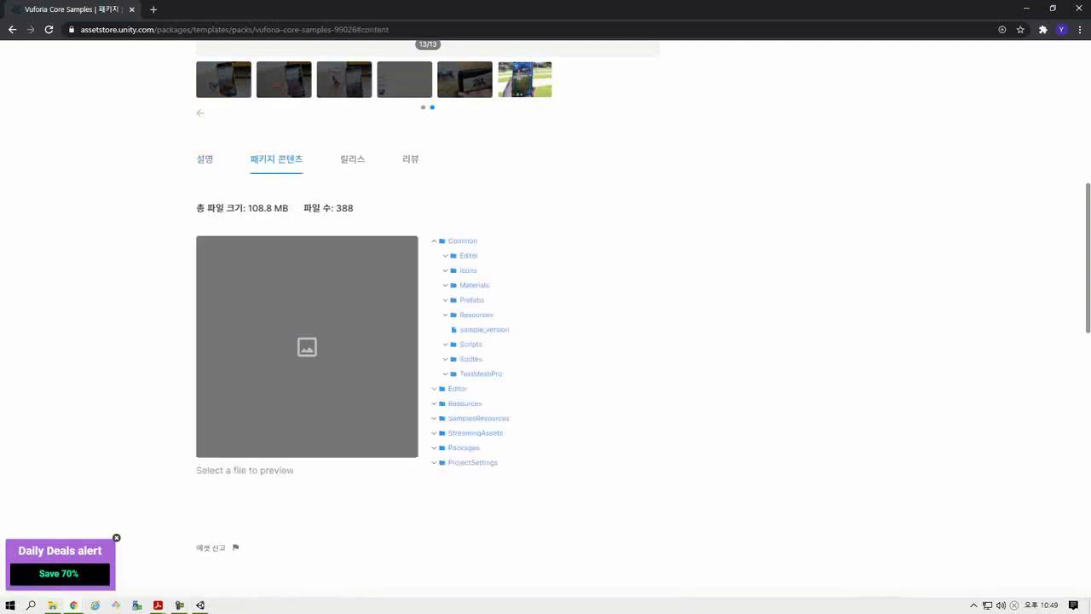
scroll(546, 324, "down", 3)
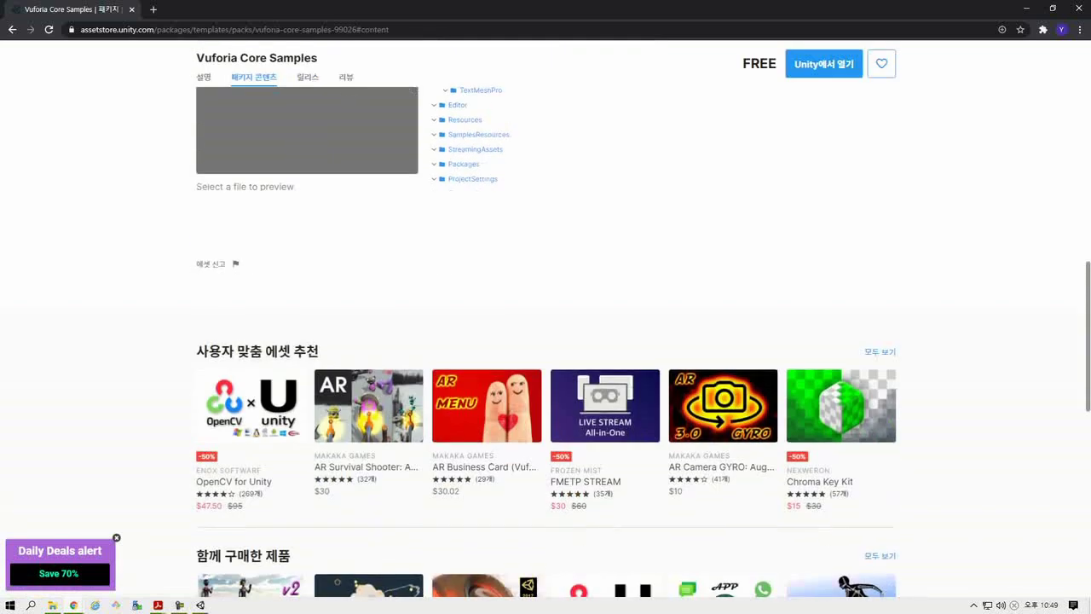
scroll(545, 324, "up", 9)
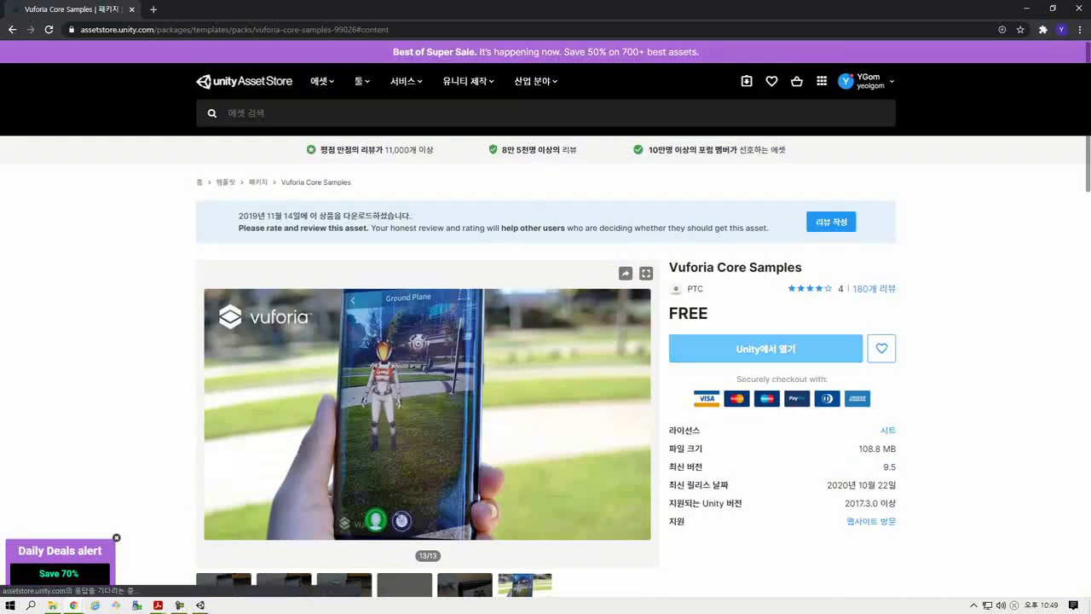
- Open Vuforia Core Samples in the Unity editor from its web page and download the package
left_click(764, 349)
left_click(607, 126)
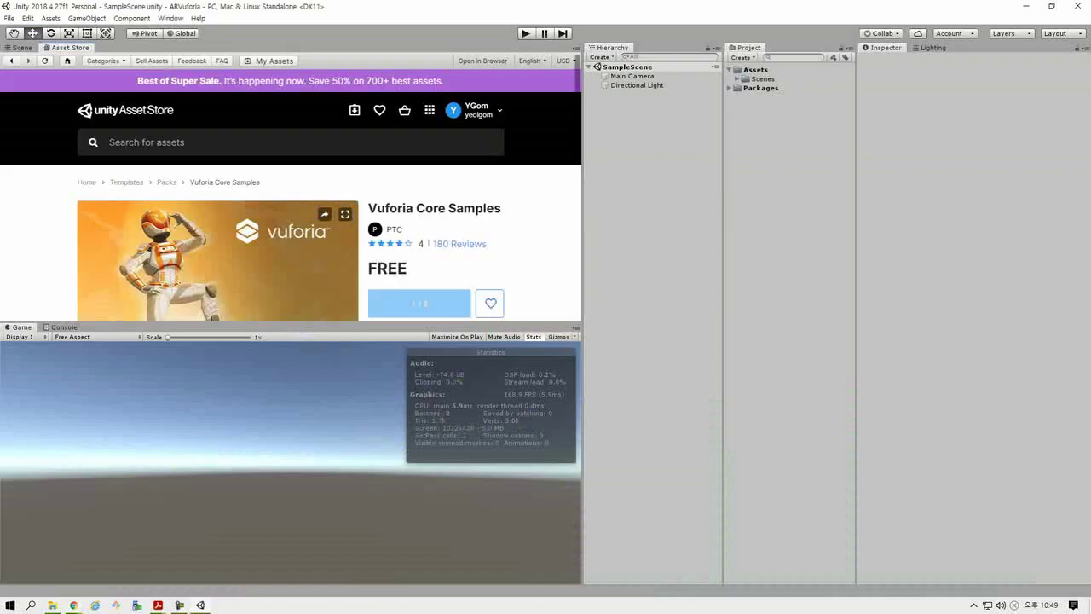
scroll(420, 256, "up", 1)
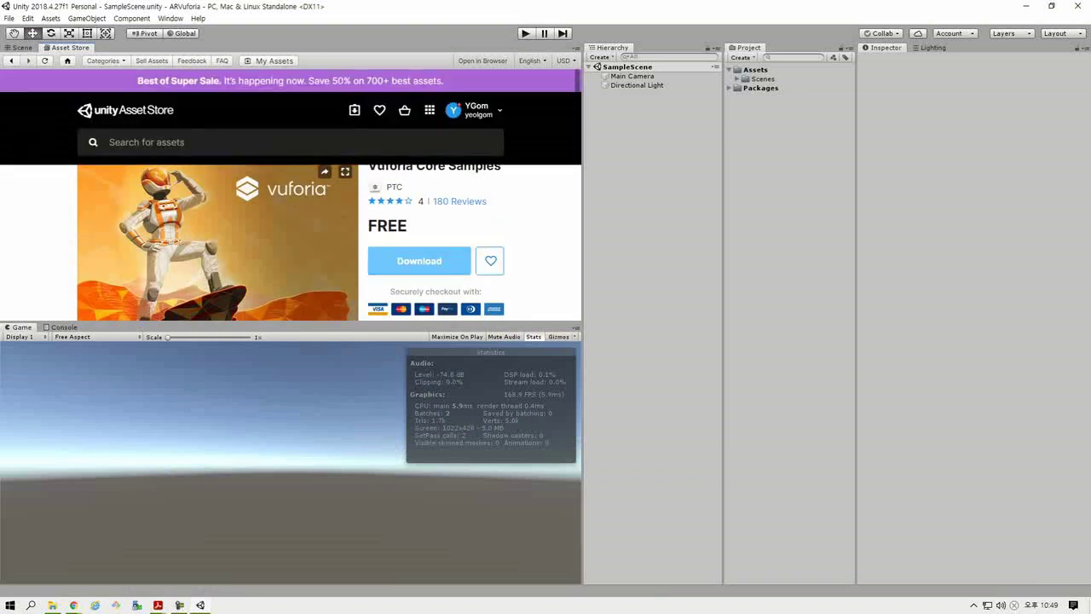
left_click(420, 256)
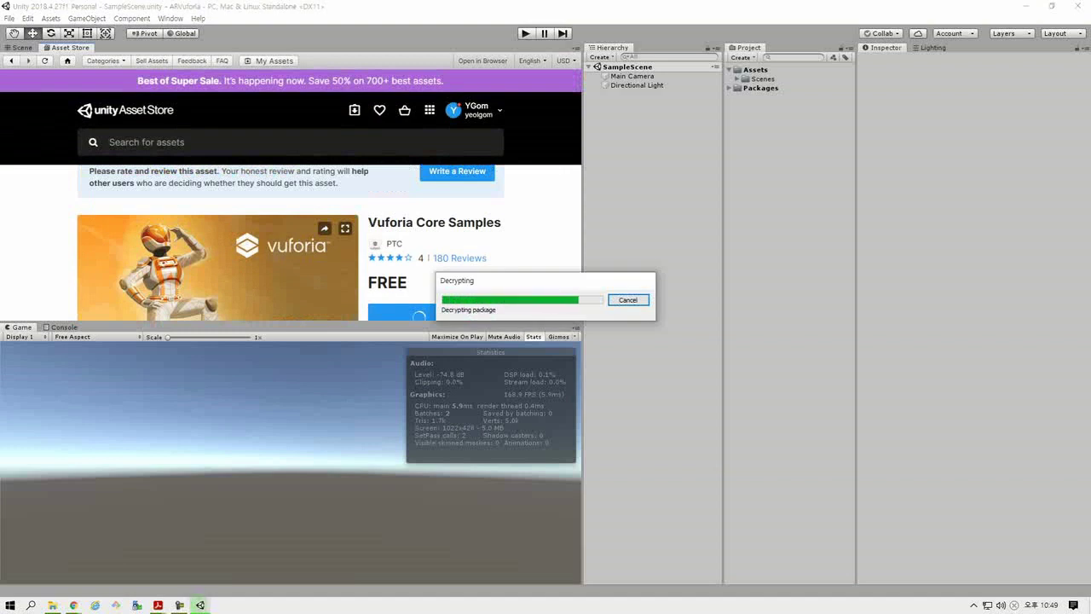
- Import the complete Vuforia Core Samples package into the project, installing or upgrading its Package Manager dependencies
scroll(289, 242, "down", 1)
left_click(418, 261)
left_click(345, 247)
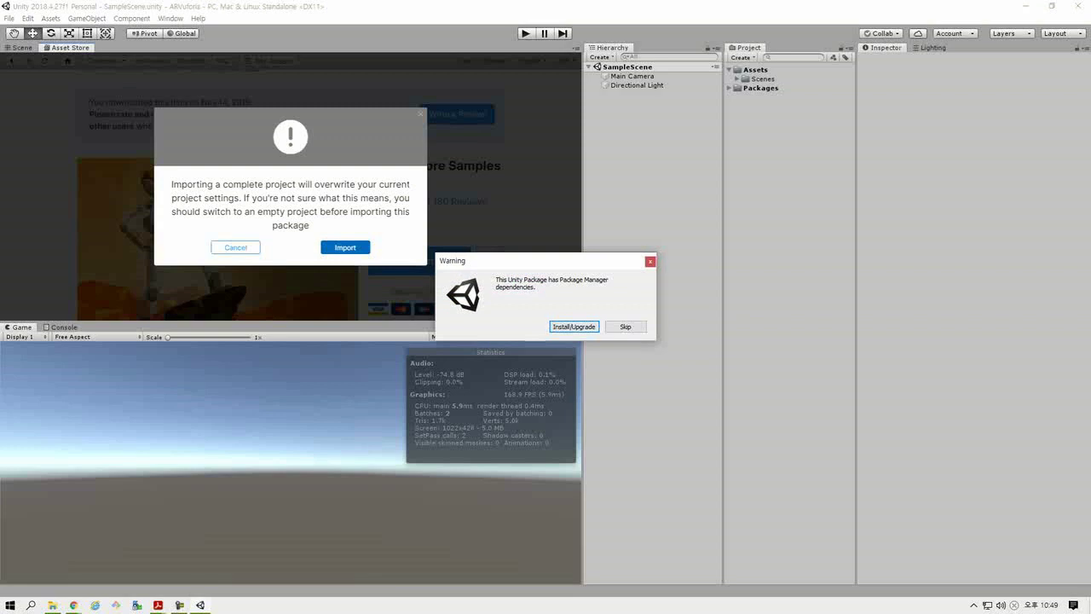
left_click(573, 326)
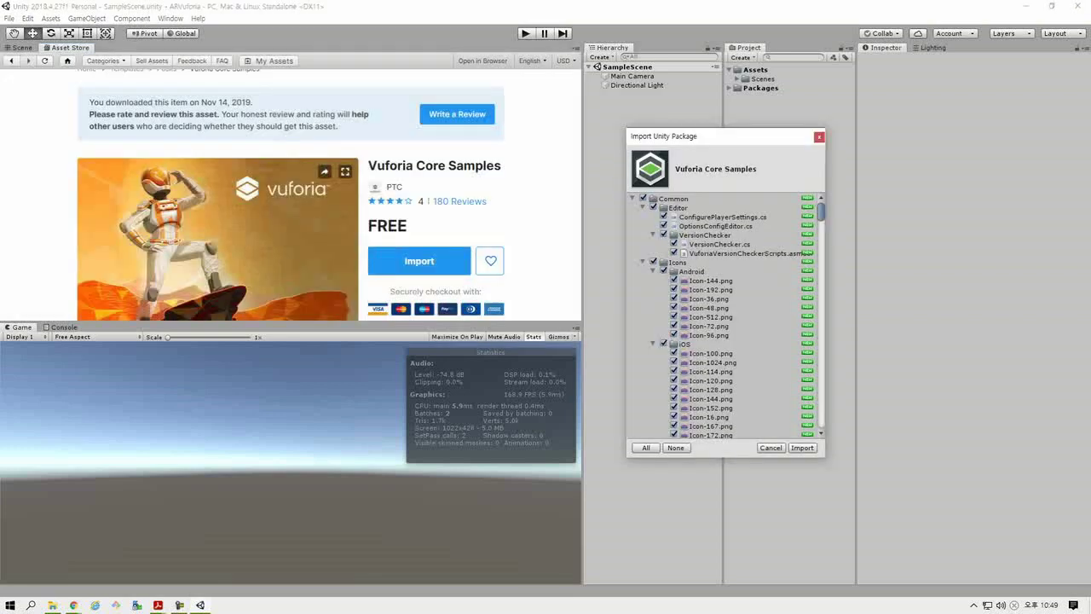
left_click_drag(664, 135, 578, 139)
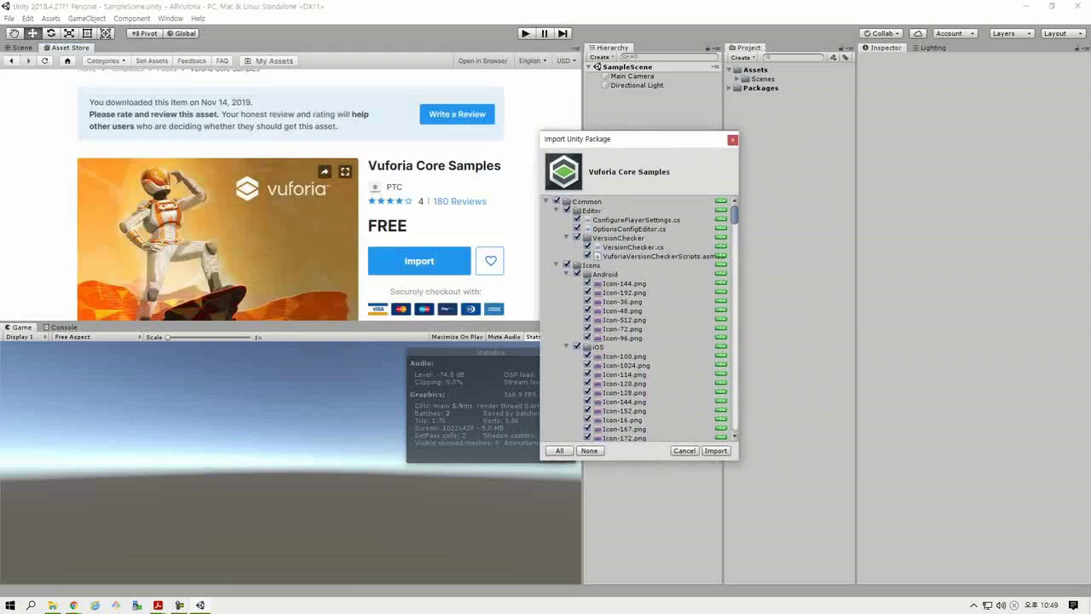
left_click(716, 450)
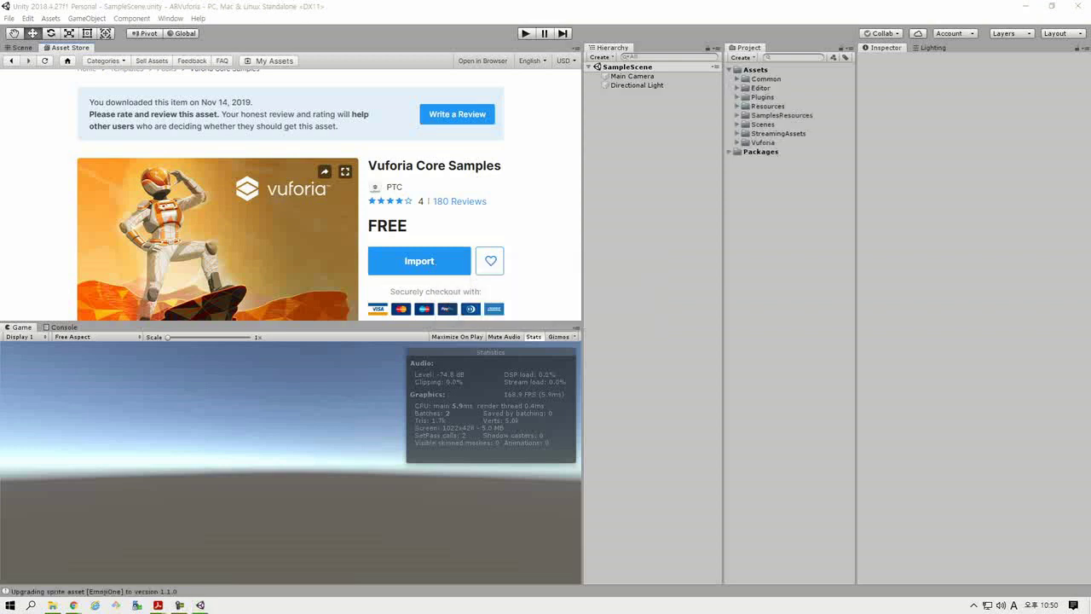
- Delete the Scenes folder from the project's Assets
left_click(761, 87)
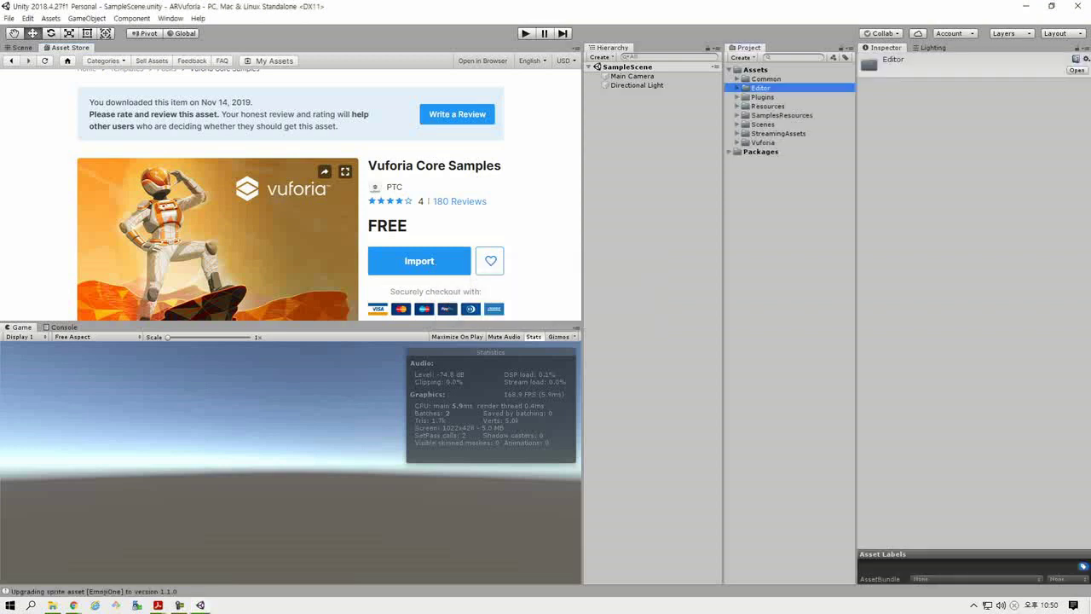
left_click(781, 115)
left_click(763, 124)
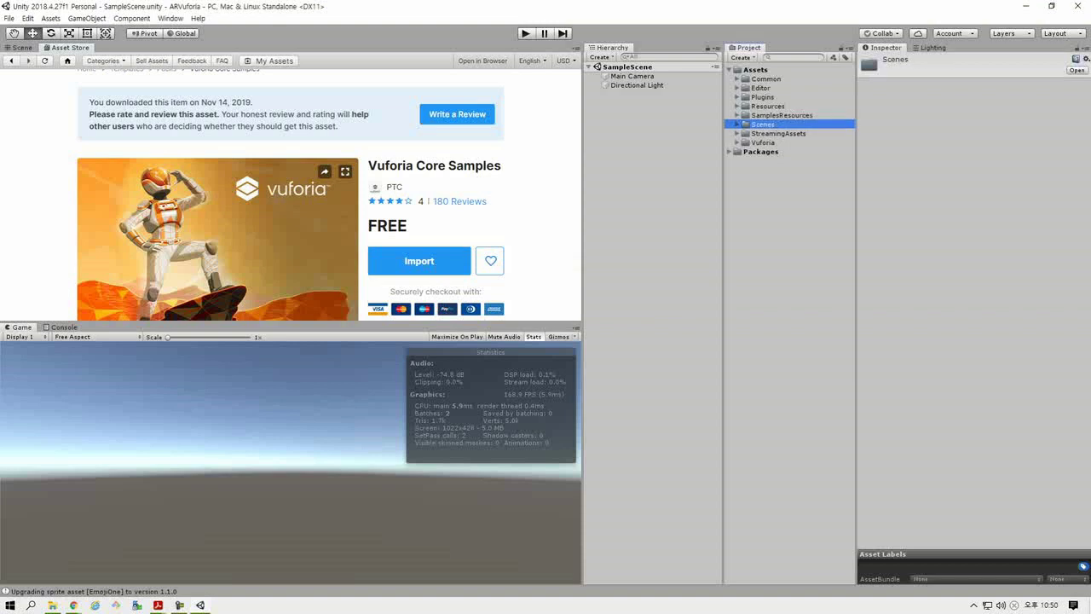
key("Right")
key("Left")
key("Delete")
key("Return")
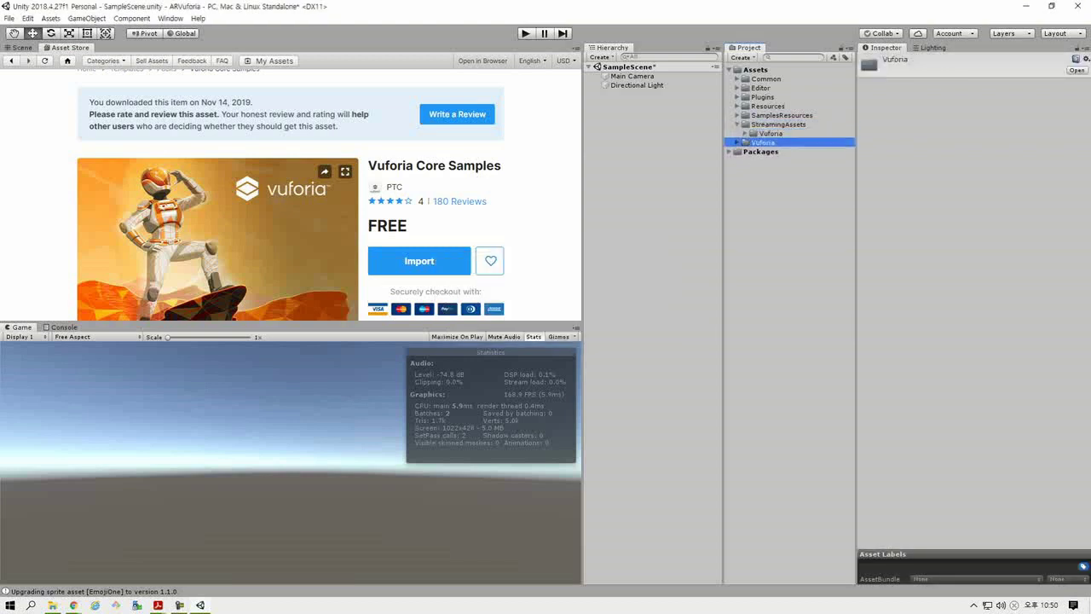
- Check the contents of the Vuforia asset folder, collapse it and StreamingAssets, and save SampleScene
key("Right")
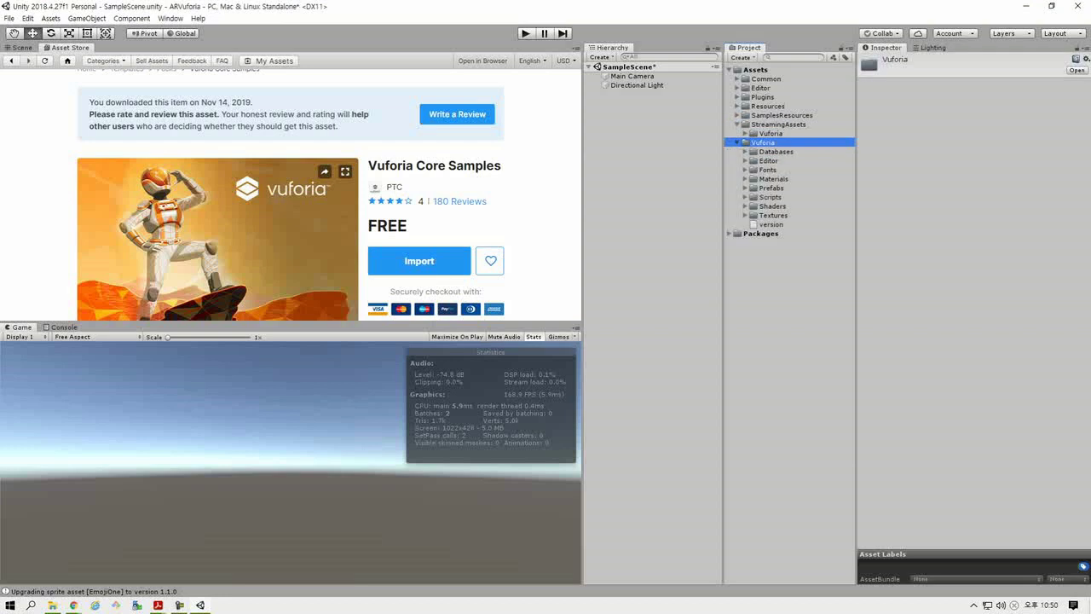
left_click(737, 142)
left_click(737, 124)
left_click(788, 256)
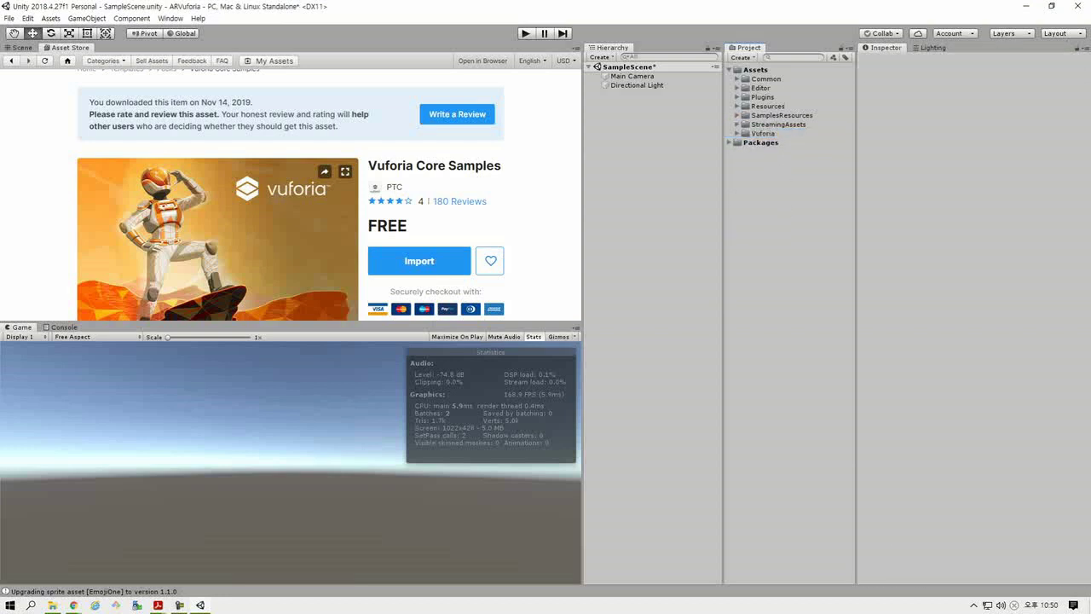
key("ctrl+s")
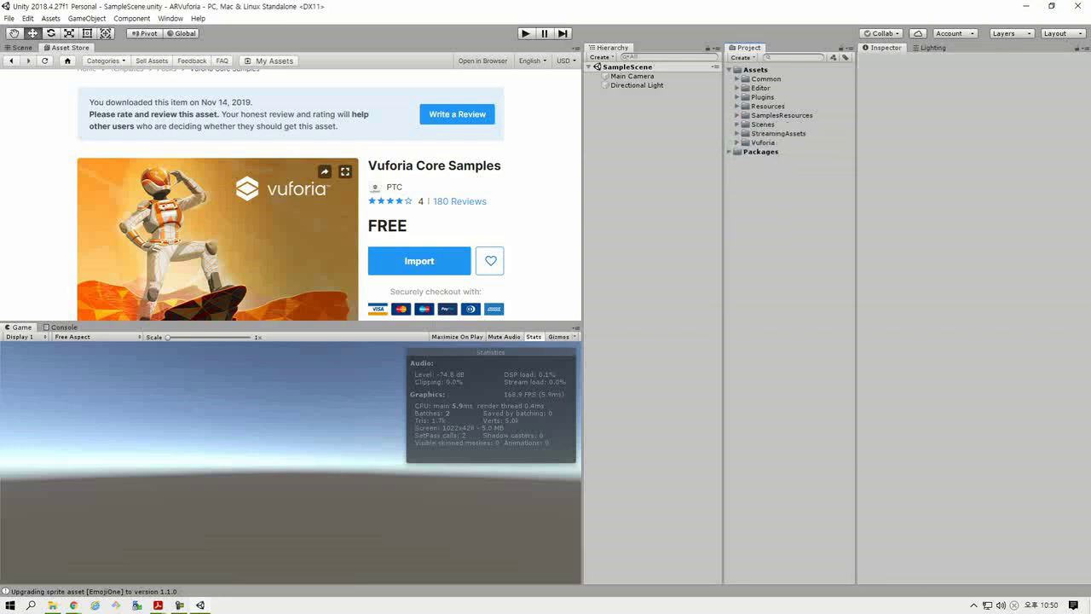
- Open the project's Player settings and expand XR Settings for PC, Mac & Linux Standalone
left_click(8, 18)
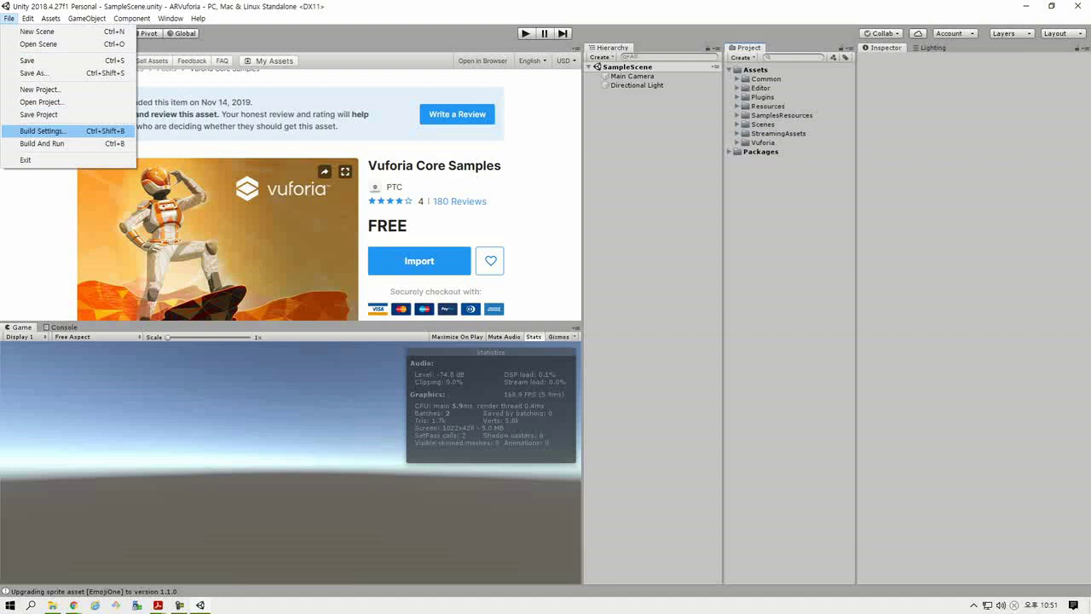
left_click(6, 6)
left_click(5, 6)
left_click(27, 18)
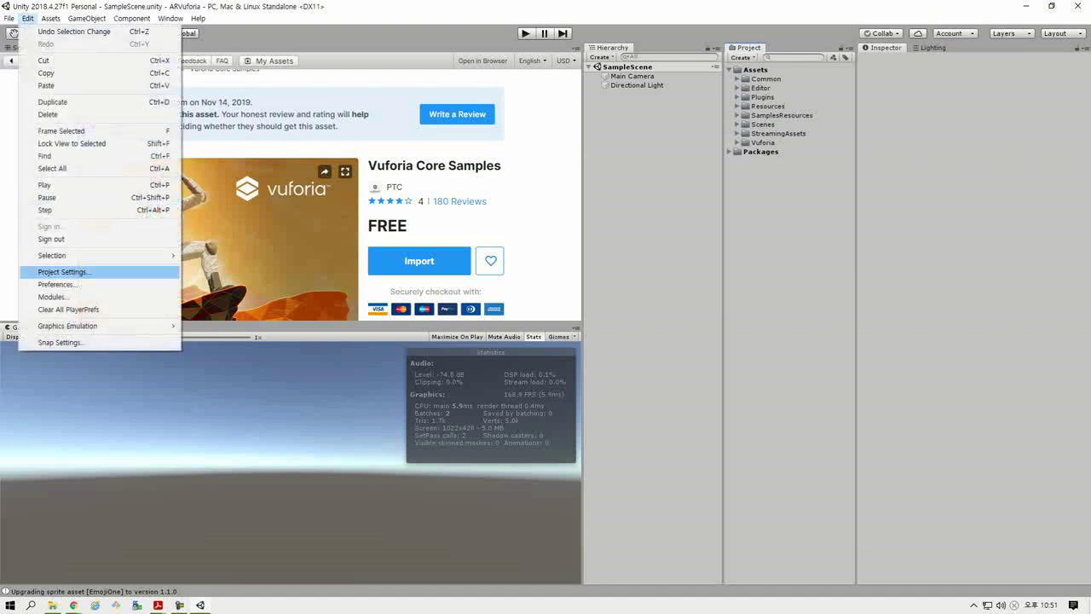
key("Return")
left_click_drag(703, 64, 547, 60)
left_click(419, 170)
left_click(466, 322)
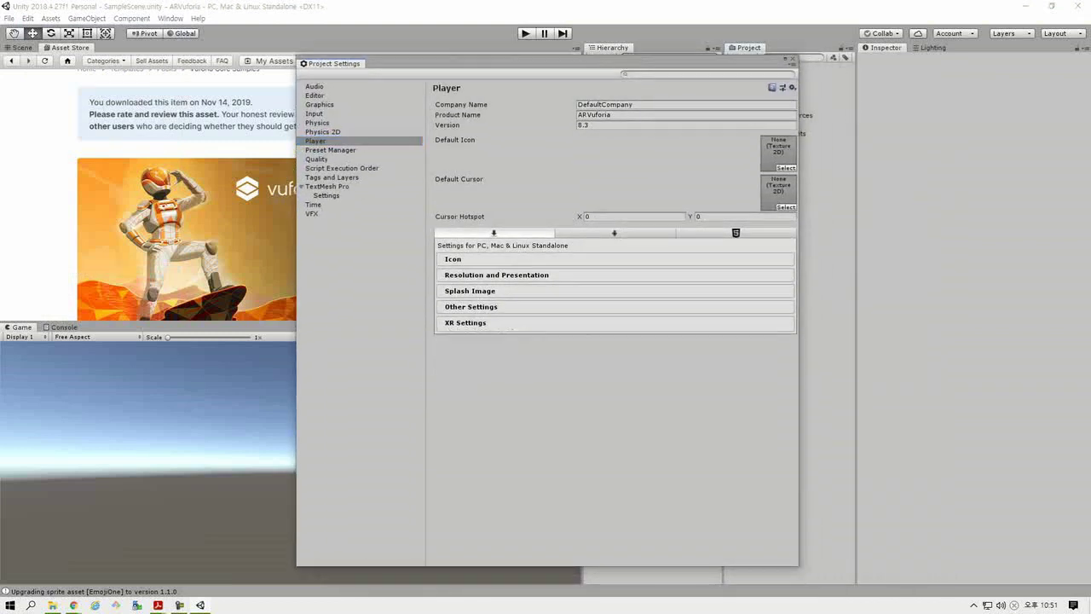
left_click(466, 322)
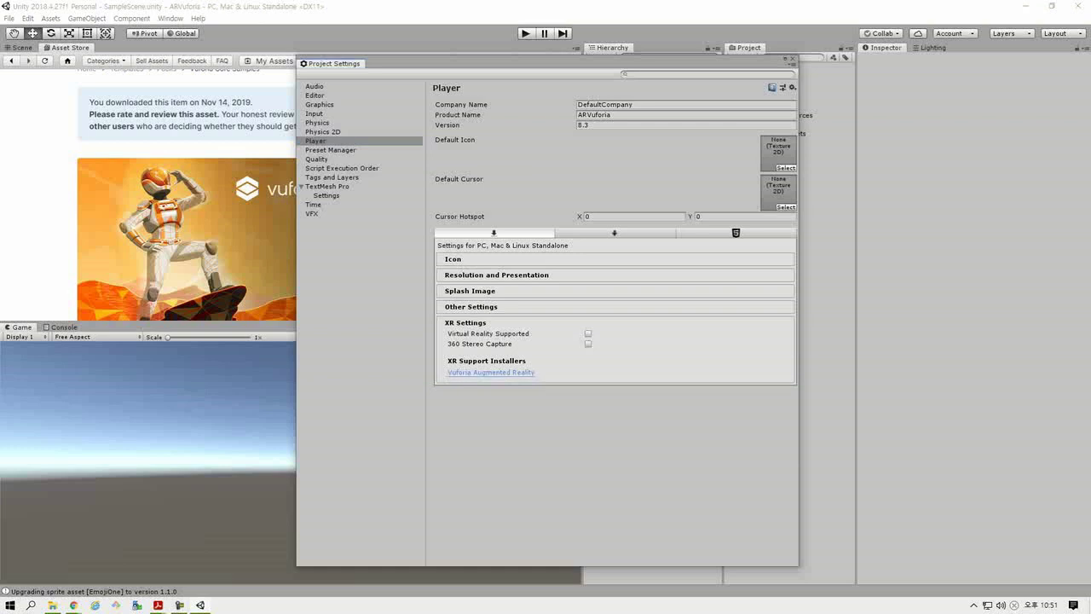
- Download the Vuforia Augmented Reality support installer from XR Settings, keep the flagged file and launch it
left_click(490, 371)
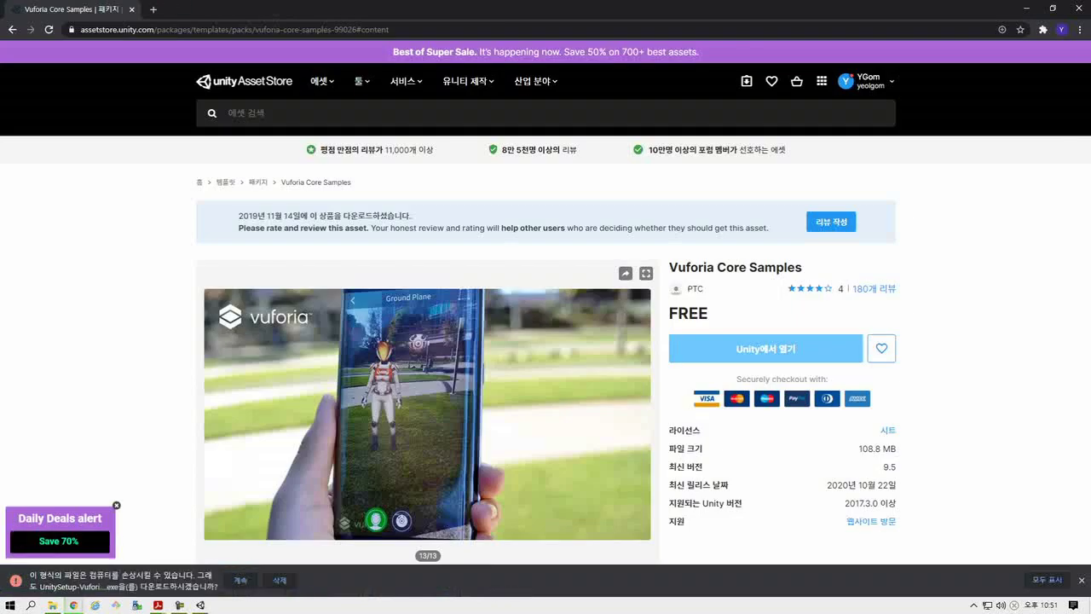
left_click(240, 579)
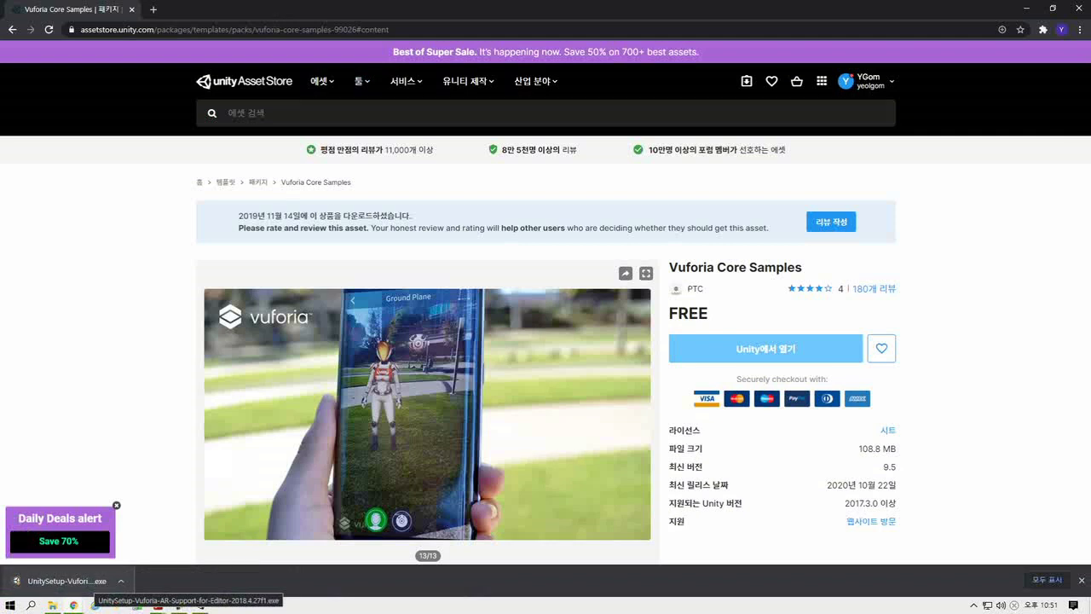
left_click(92, 581)
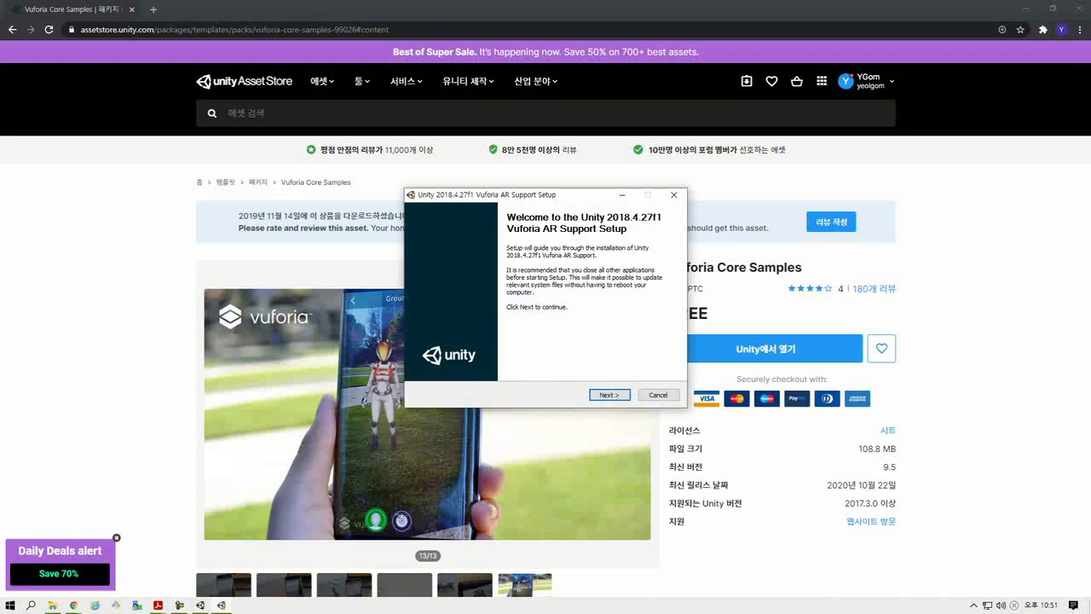
- Install Unity 2018.4.27f1 Vuforia AR Support, accepting the license, ignoring the running editor and continuing despite the version mismatch
left_click(610, 394)
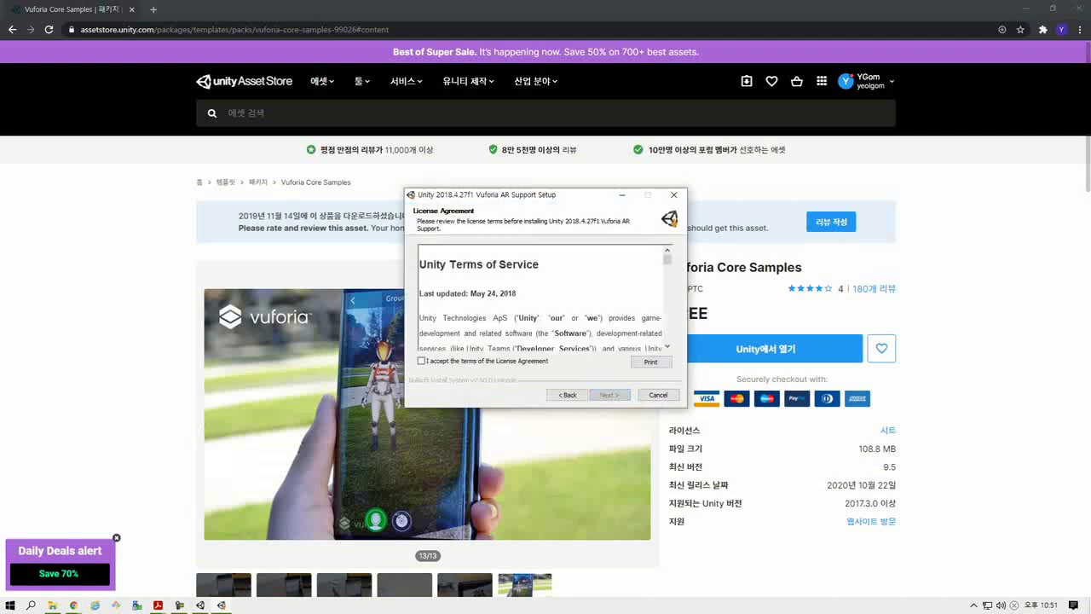
left_click(421, 361)
left_click(609, 395)
left_click(609, 394)
key("Return")
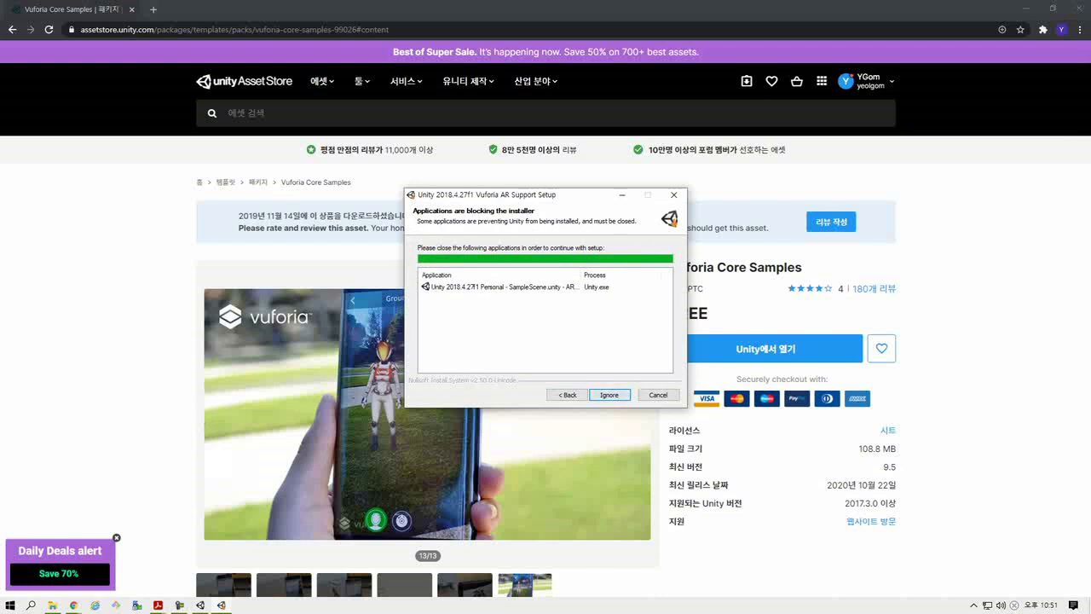
key("Return")
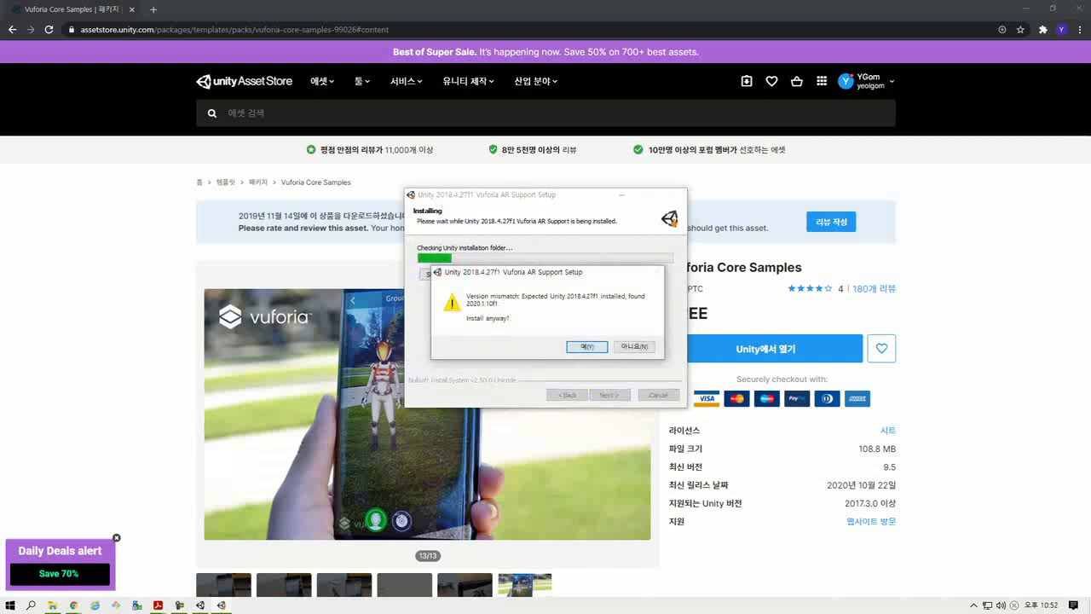
key("Return")
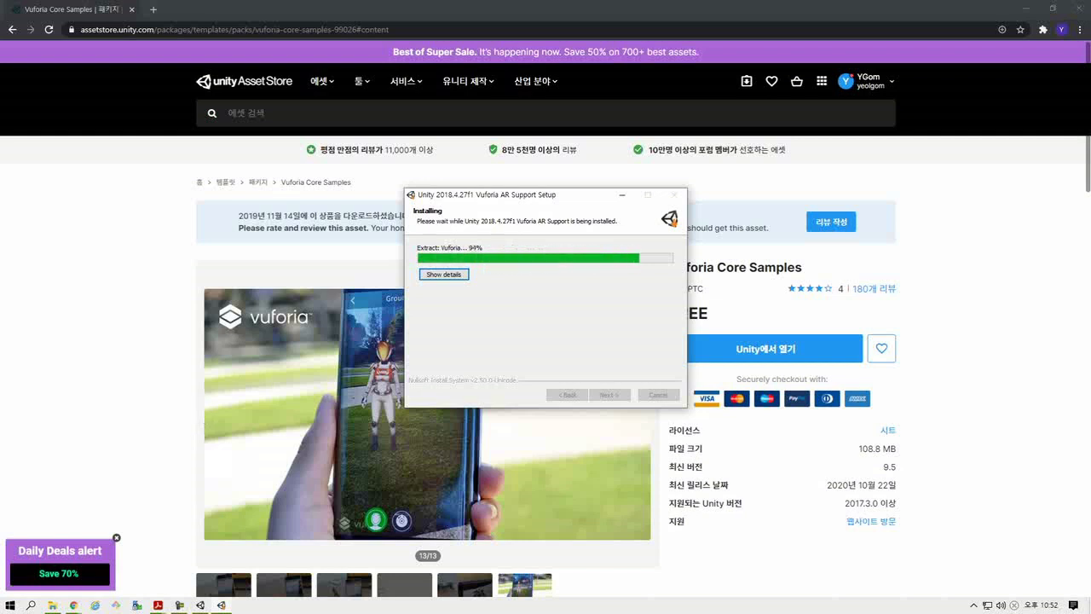
key("Return")
- Close the Unity editor and reopen the ARVuforia project from Unity Hub
key("alt+Tab")
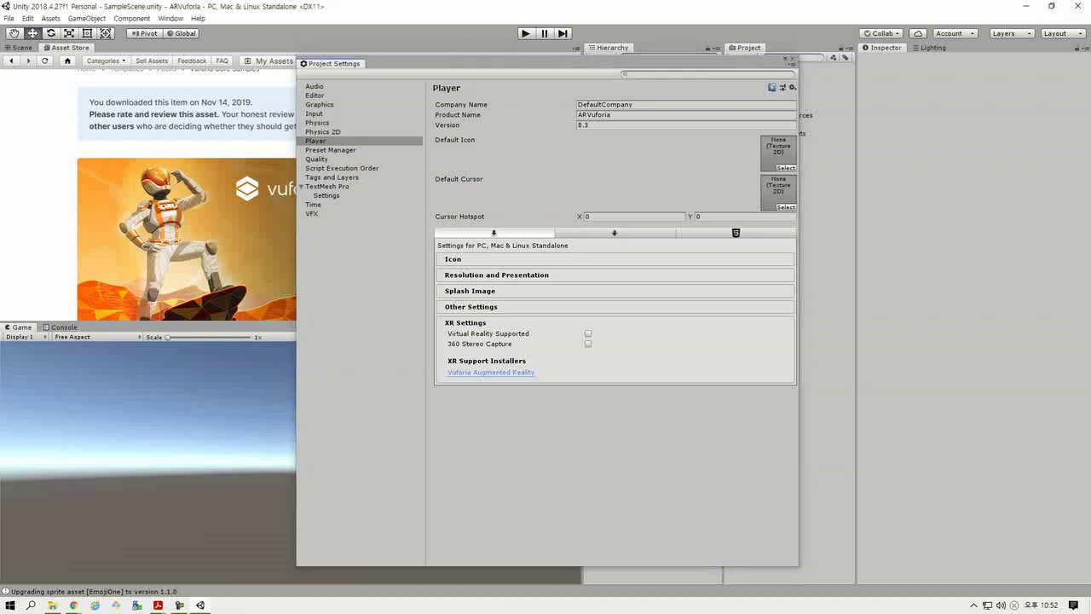
key("alt+F4")
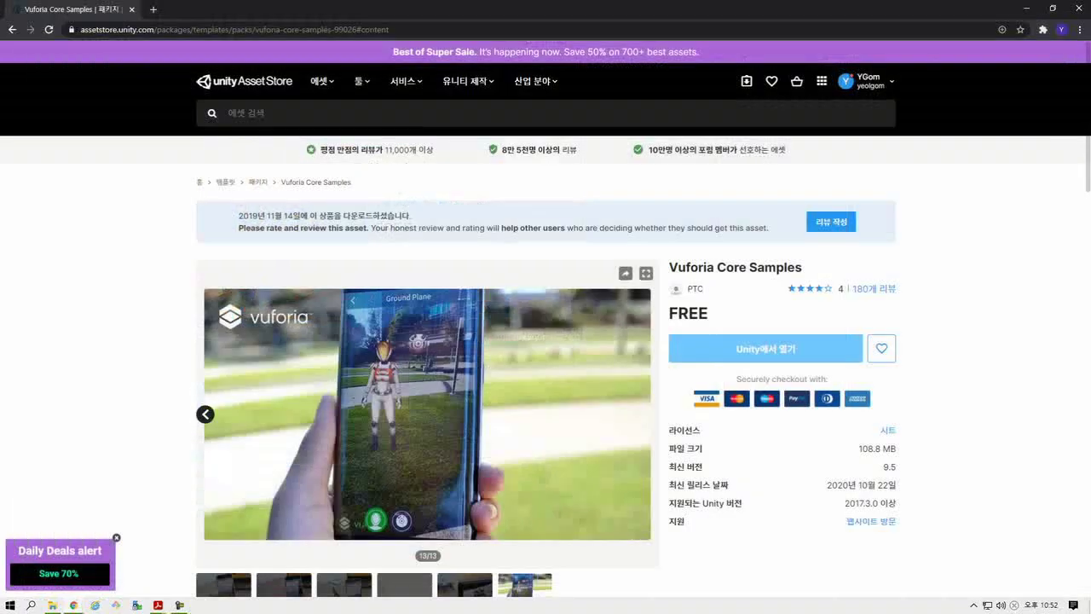
key("super")
key("super")
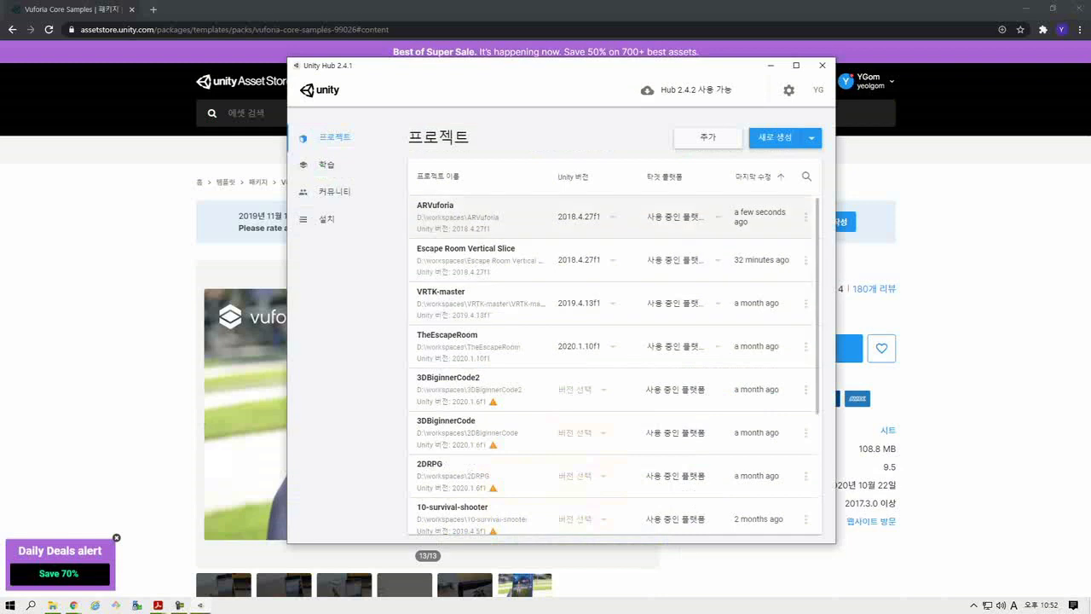
left_click(477, 213)
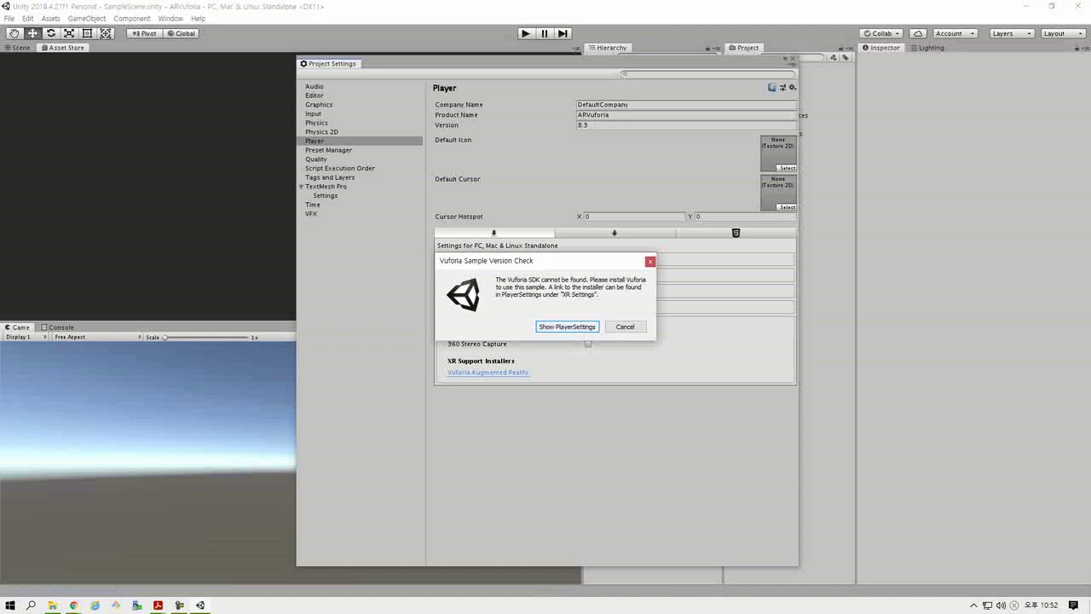
- Show the Player settings from the Vuforia Sample Version Check and move the Project Settings window aside
left_click_drag(542, 260, 524, 258)
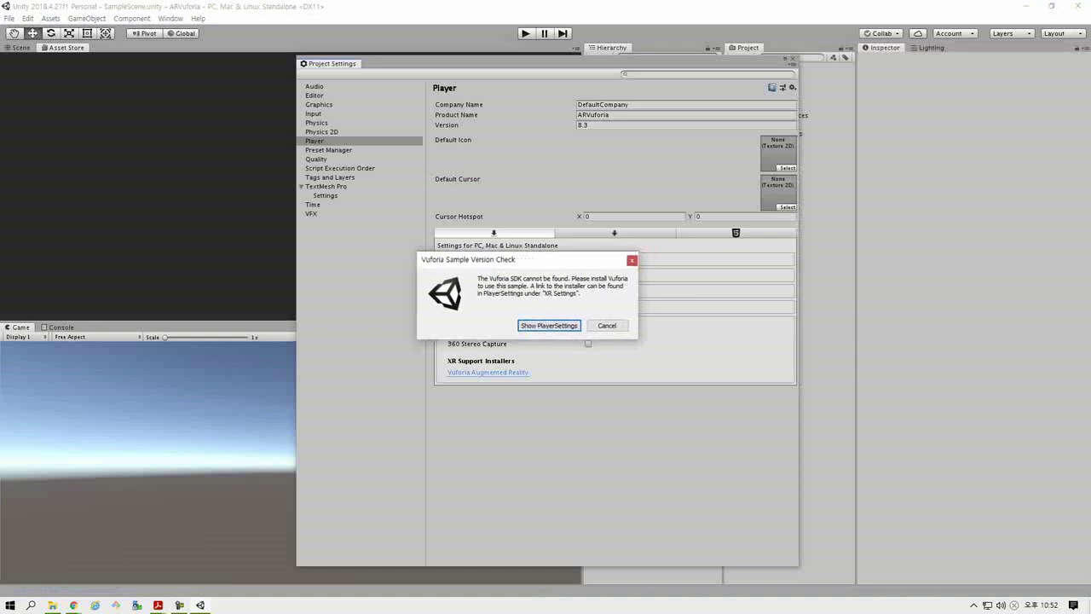
key("Return")
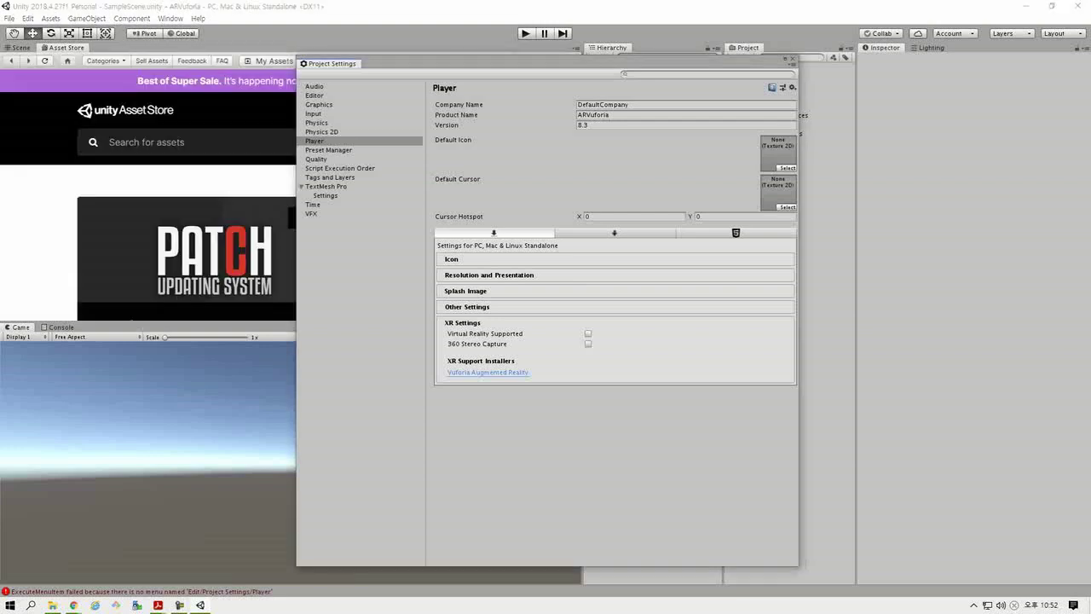
left_click_drag(358, 63, 526, 46)
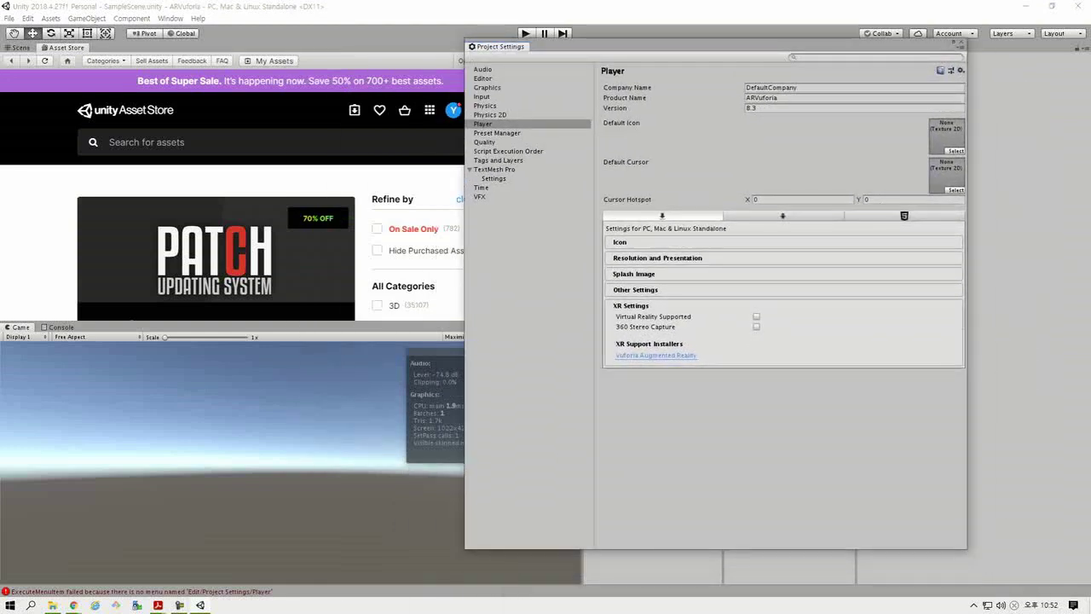
- Examine the editor Preferences, including the External Tools, Languages and General pages, and close the window
left_click(28, 17)
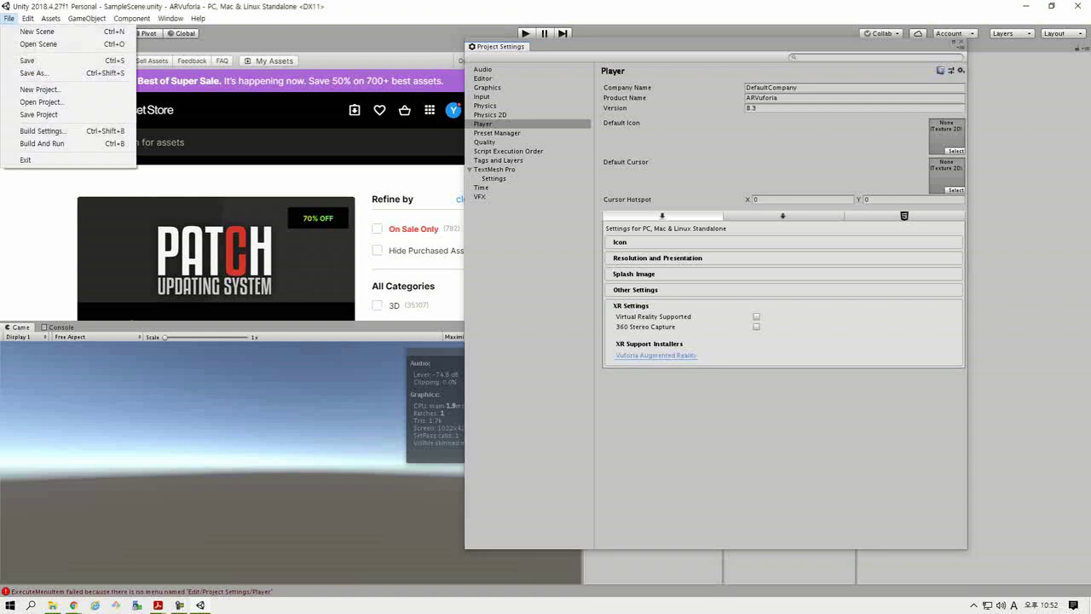
left_click(55, 284)
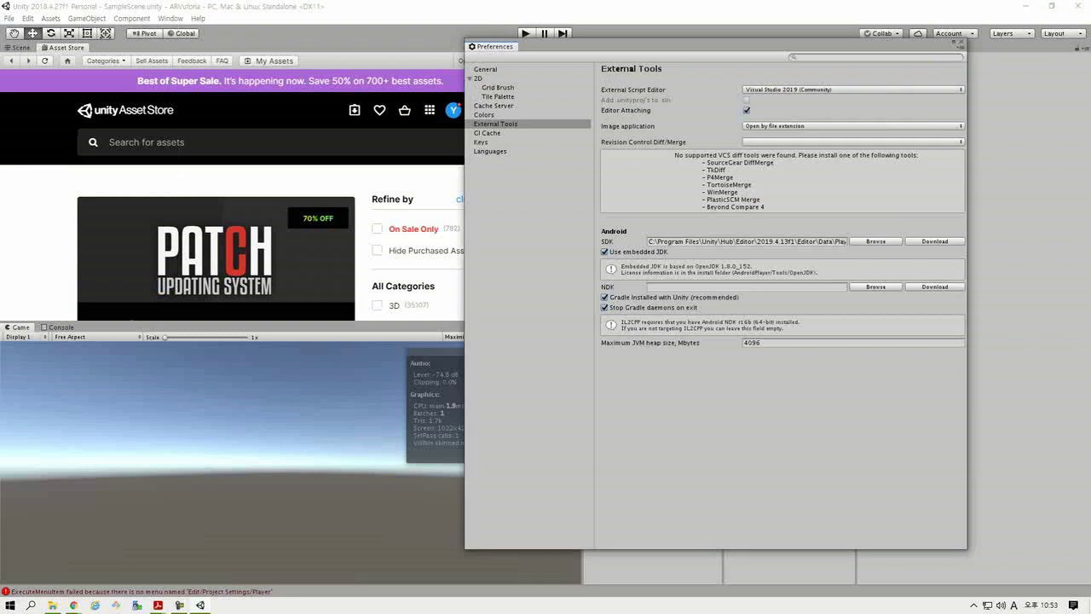
key("Down")
key("Down")
key("Down")
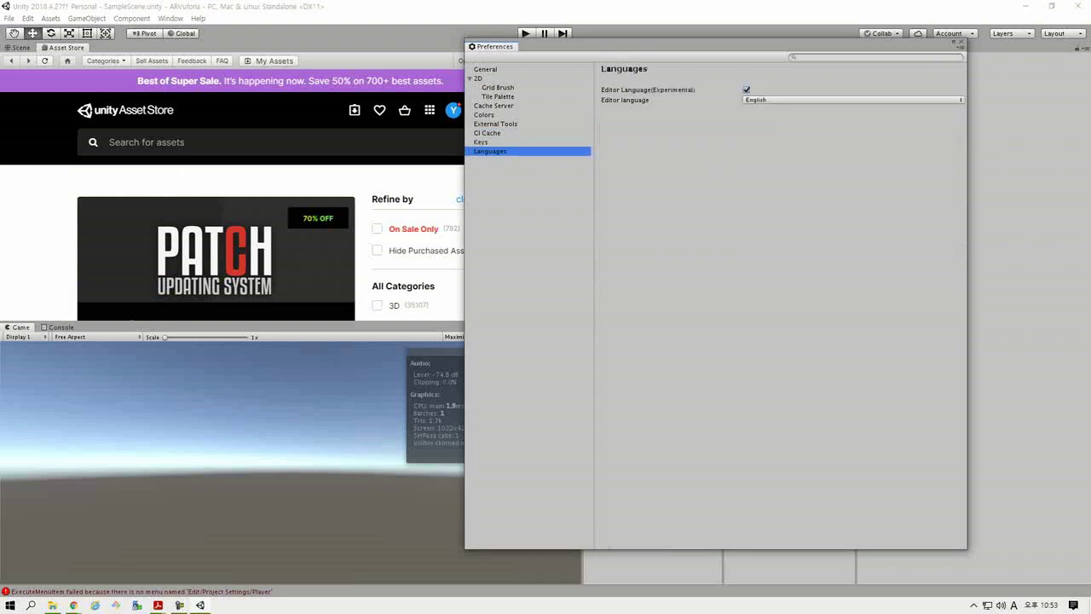
left_click(494, 106)
key("Up")
key("Up")
key("Up")
key("Up")
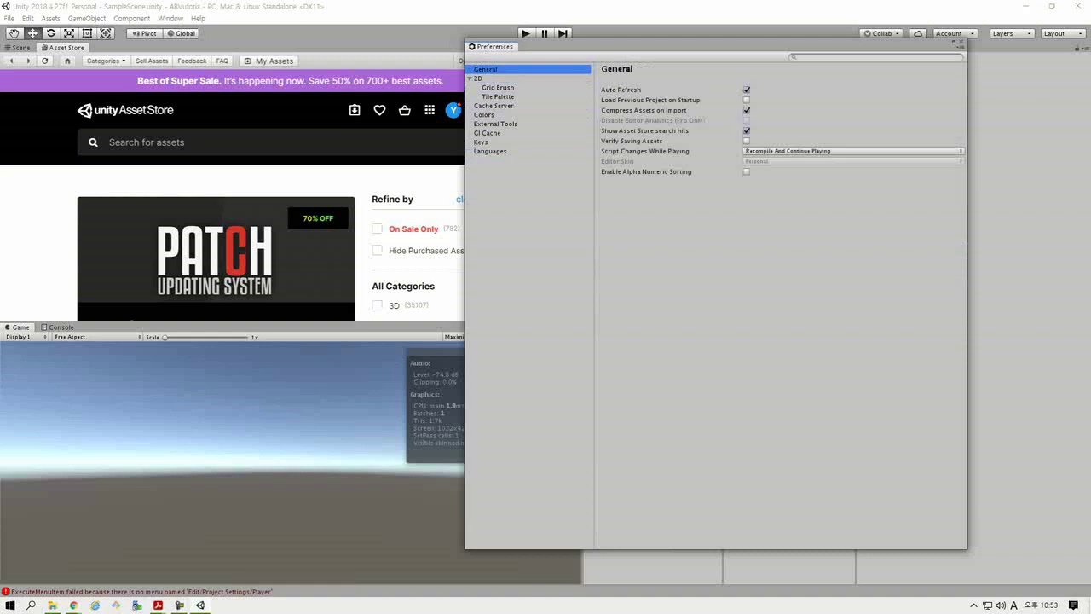
key("alt+F4")
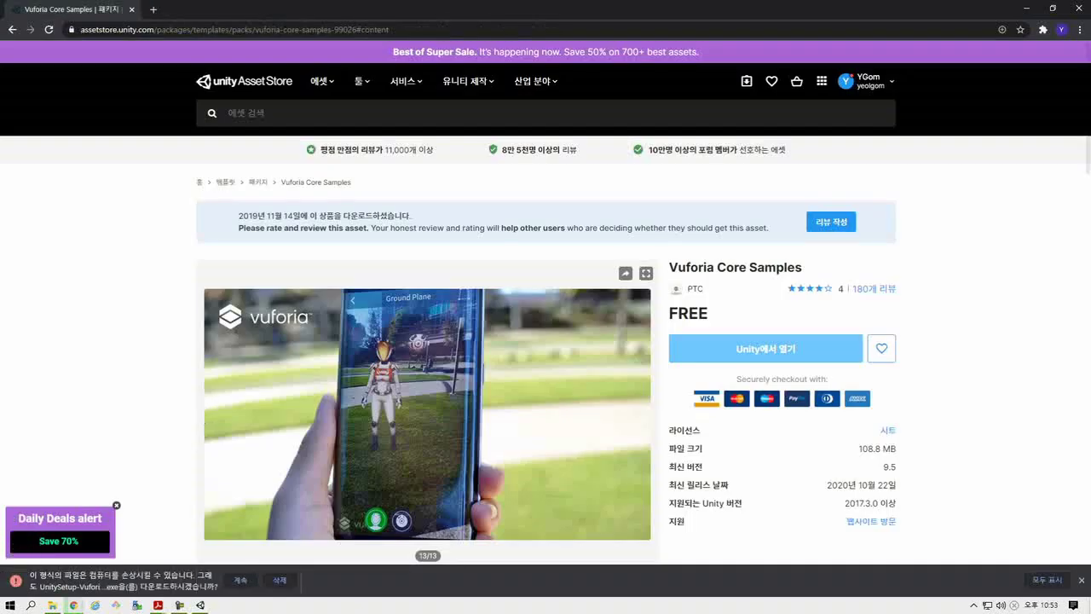
- Dismiss the browser's pending Vuforia installer download, return to the Unity editor and reposition the Project Settings window
left_click(1081, 579)
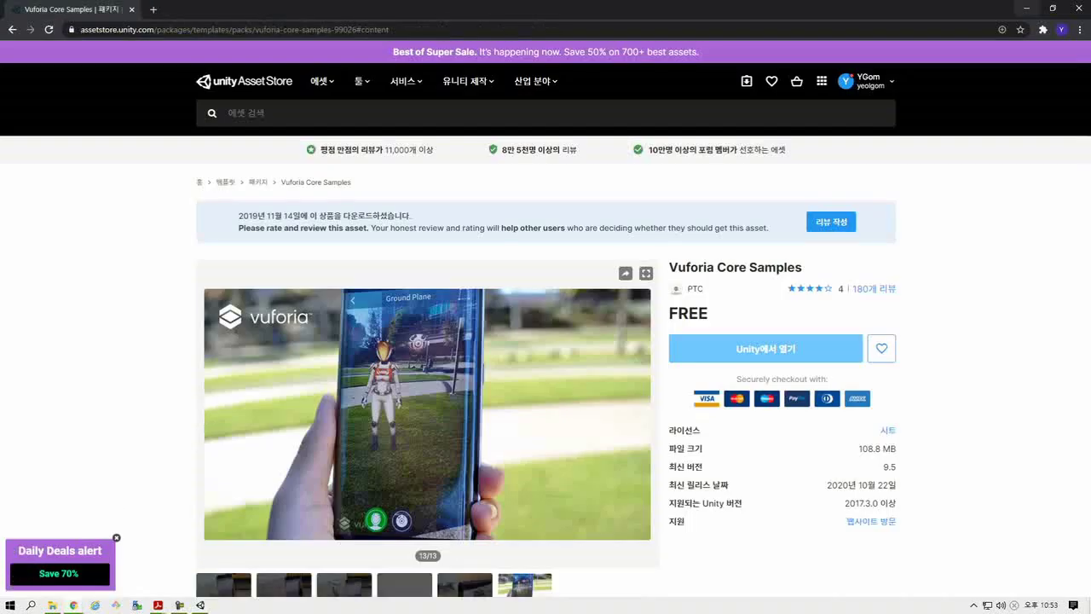
left_click(1026, 8)
left_click_drag(716, 43, 503, 44)
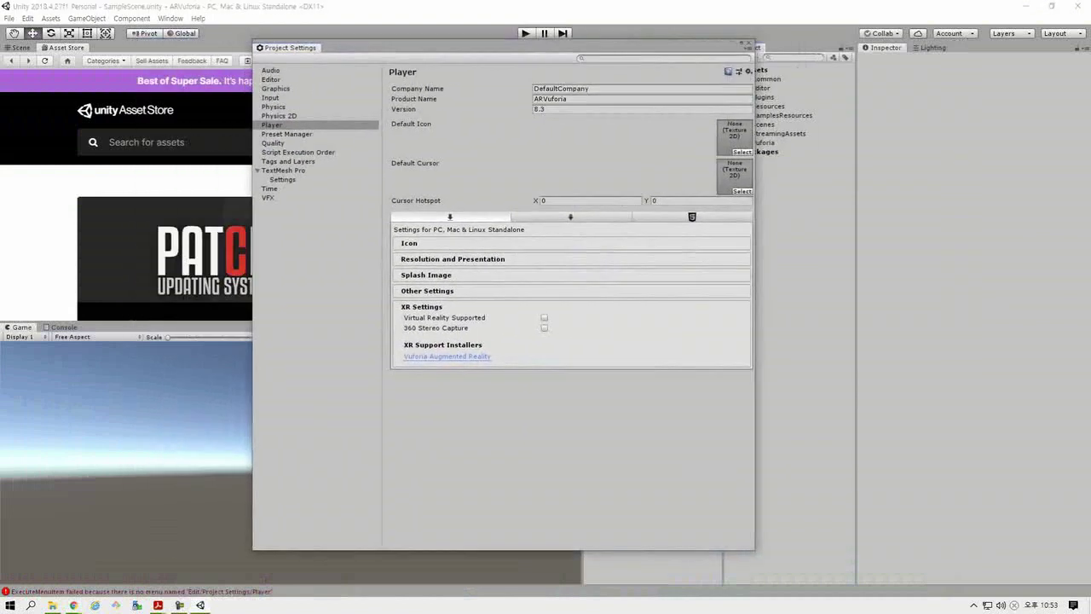
- Show the Console's error messages and move the Project Settings window clear of them, keeping the Player page displayed
key("ctrl+shift+c")
left_click_drag(299, 47, 482, 43)
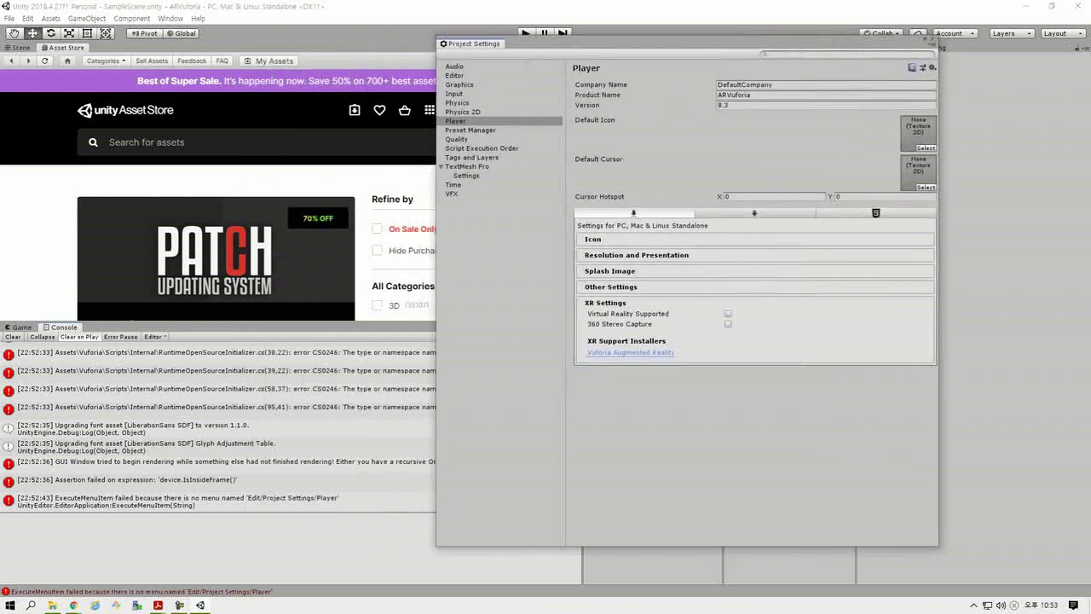
left_click_drag(482, 44, 563, 47)
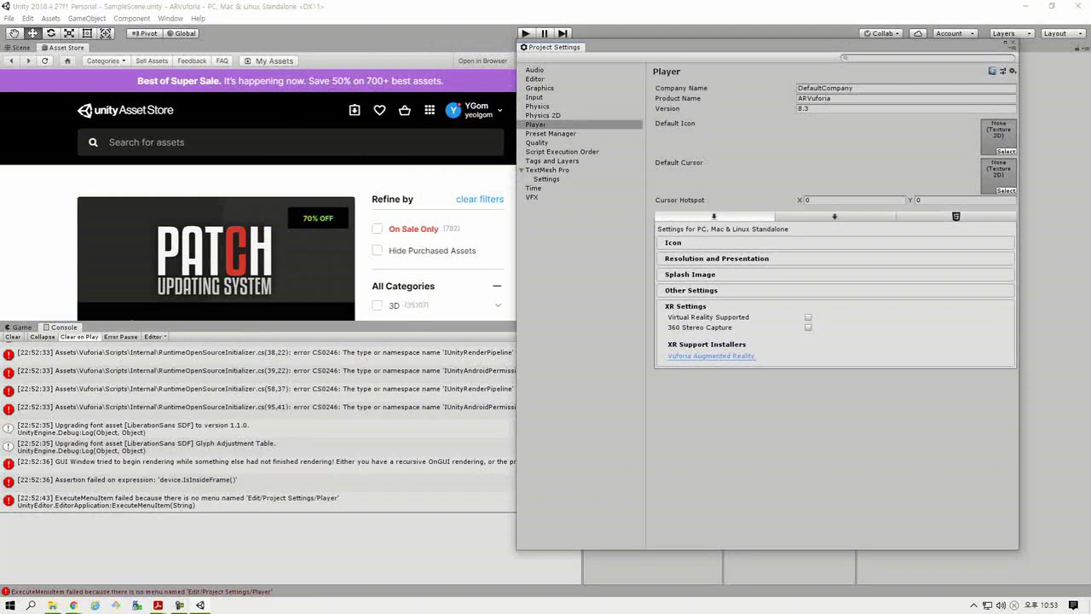
left_click(535, 124)
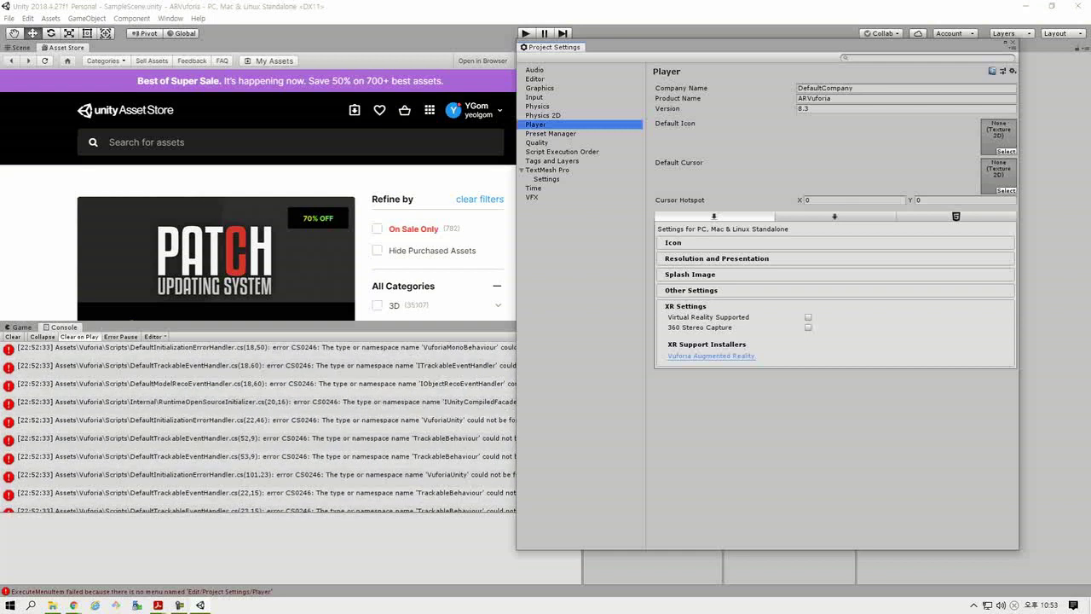
- Open DefaultInitializationErrorHandler.cs from its console error, inspect the VuforiaMonoBehaviour and Vuforia references, and close the code editor
left_click(256, 349)
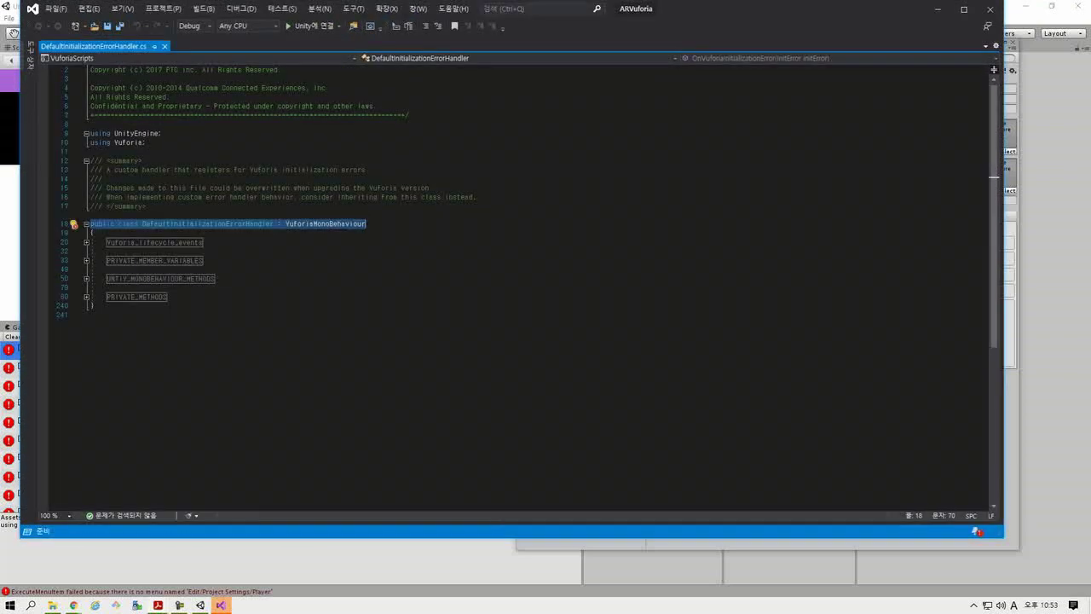
left_click(106, 287)
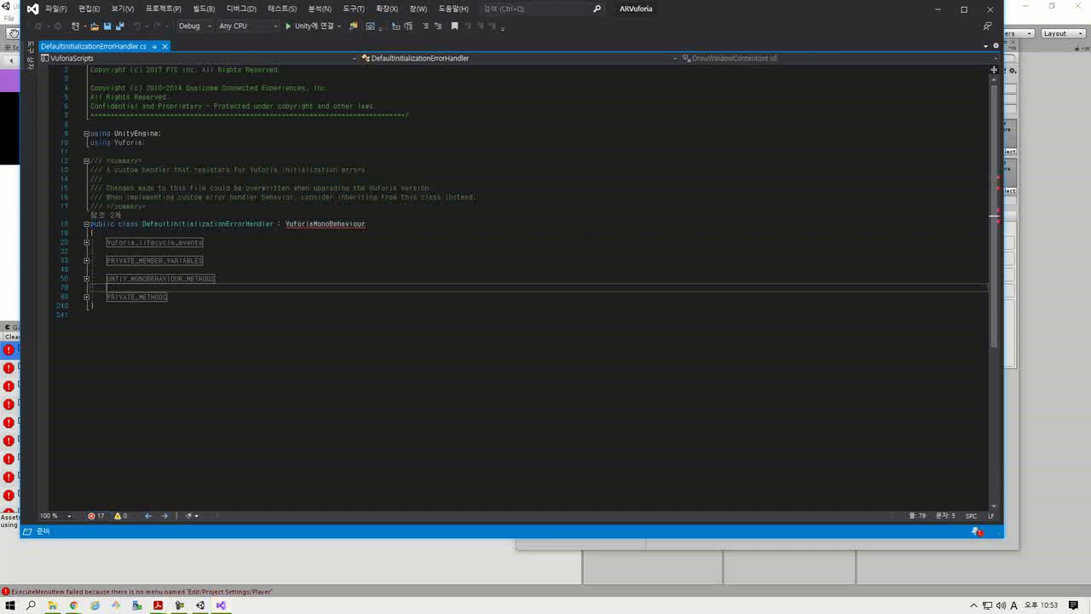
left_click(301, 224)
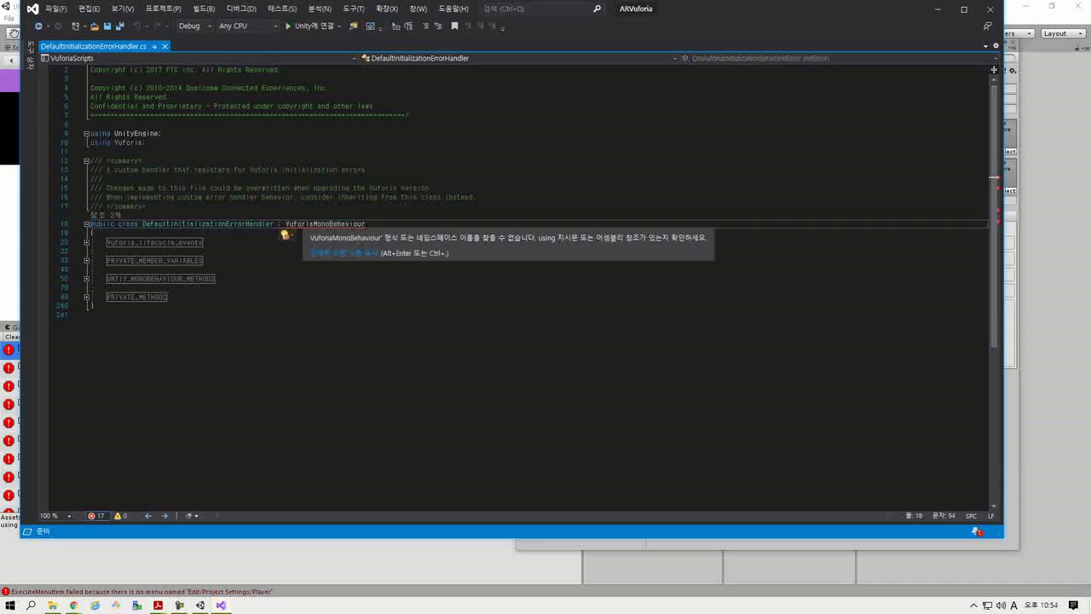
left_click(119, 142)
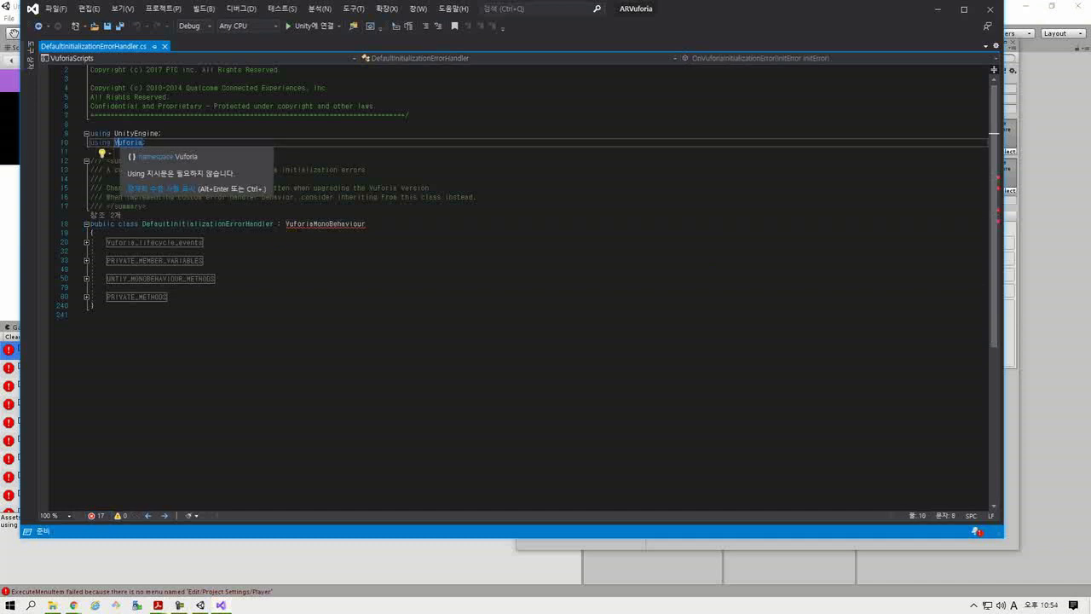
left_click(134, 142)
left_click(989, 8)
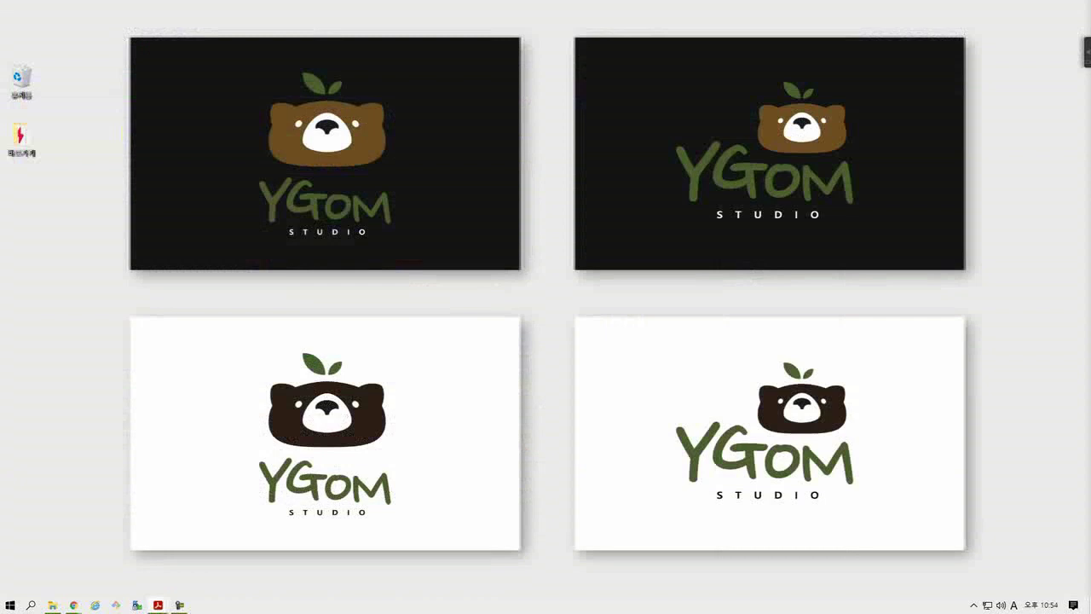
- In the Unity 2018.4.27f1 Vuforia AR Support Setup, proceed with the license terms accepted and the Unity Vuforia AR Support component selected
key("super")
key("super")
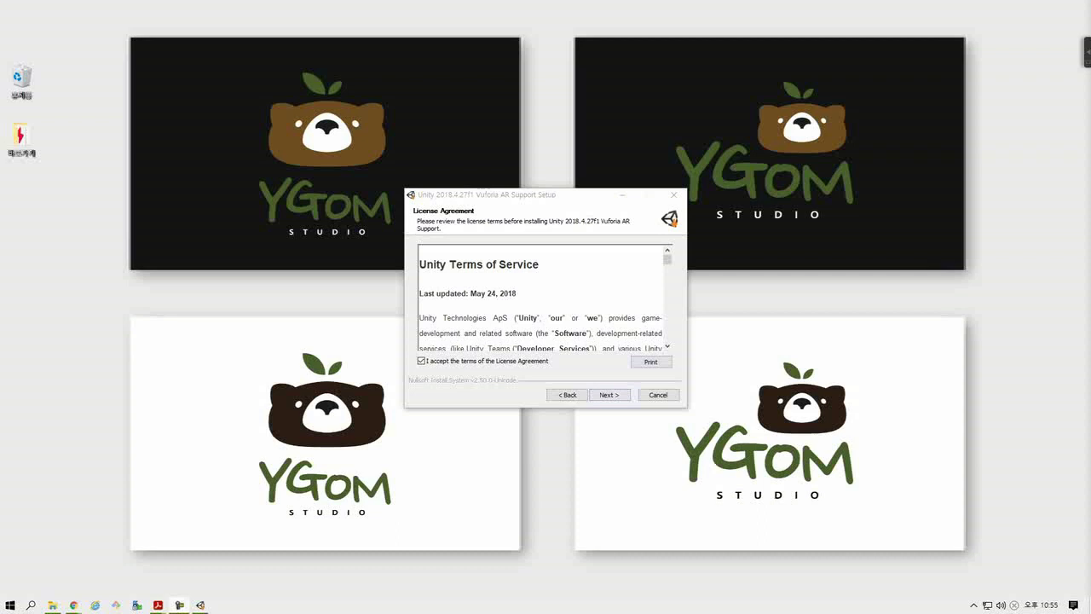
left_click(609, 395)
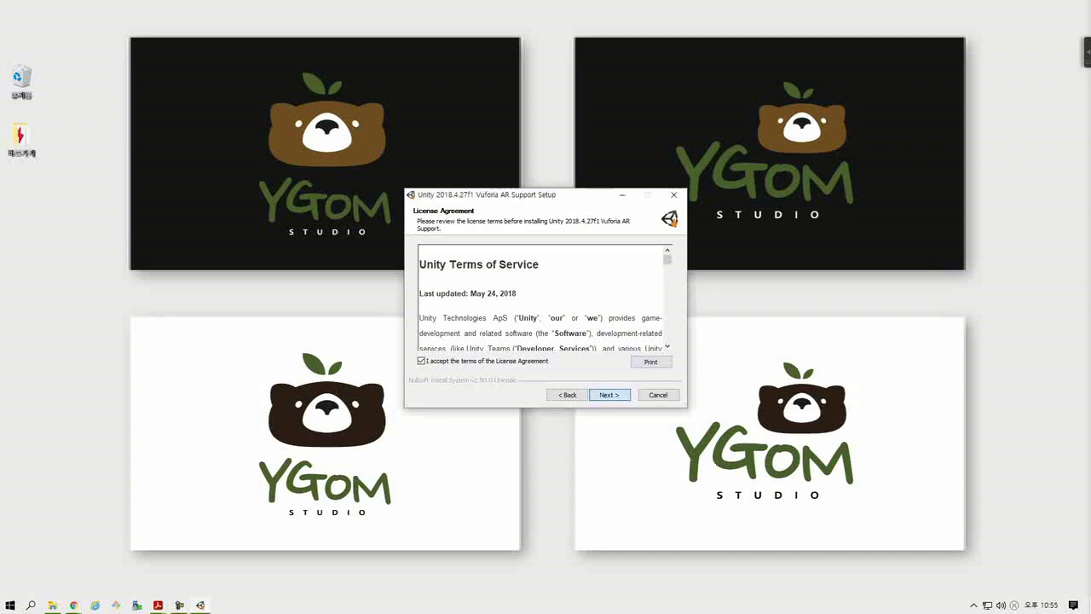
key("Return")
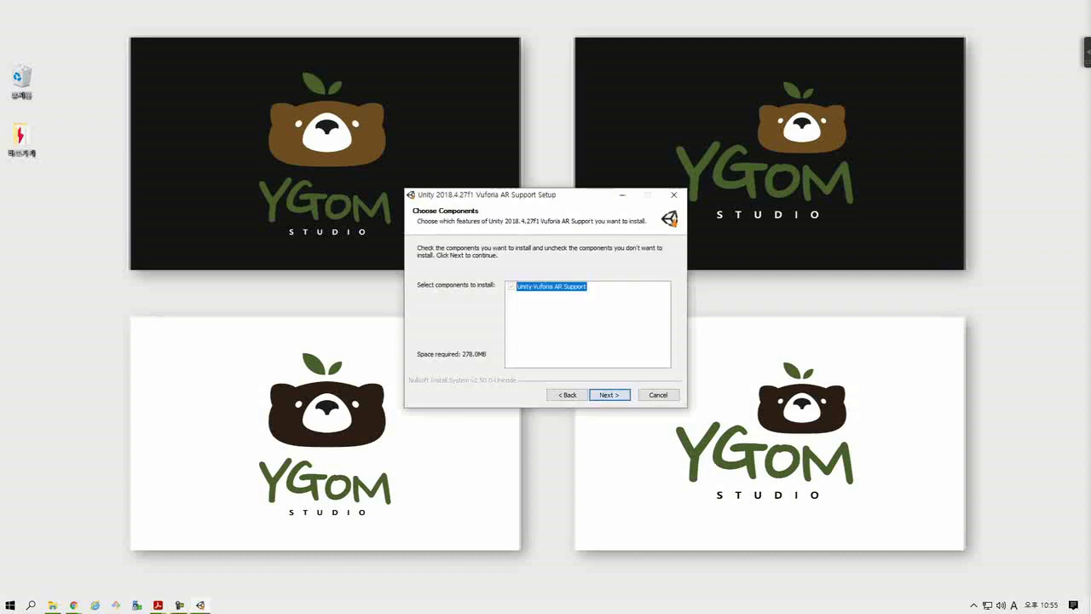
key("Return")
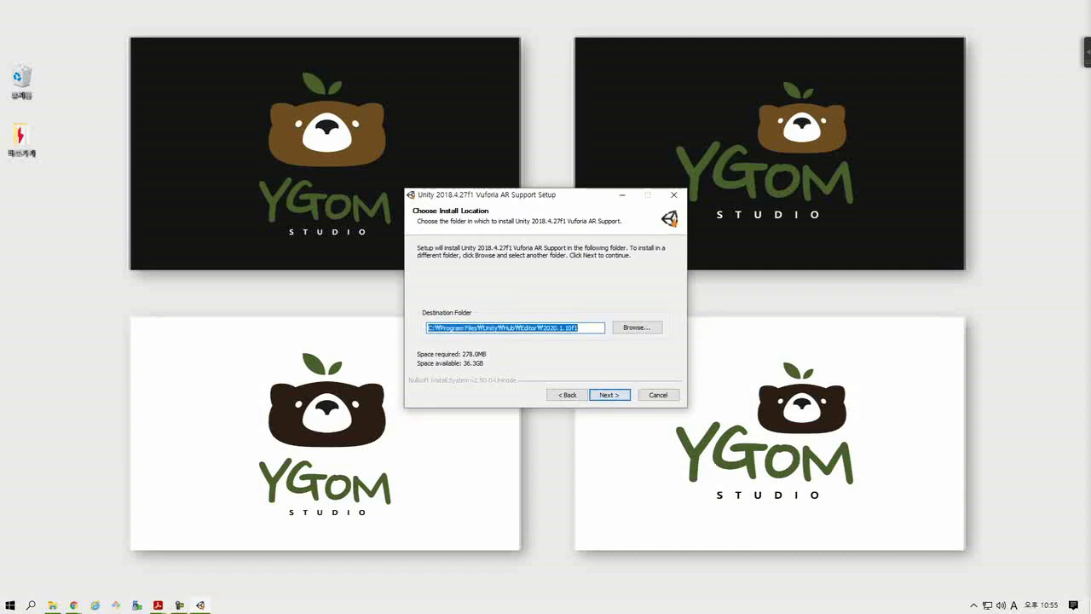
- Set the destination folder to C:\Program Files\Unity\Hub\Editor\2018.4.27f1 and complete the Vuforia AR Support installation
left_click(577, 327)
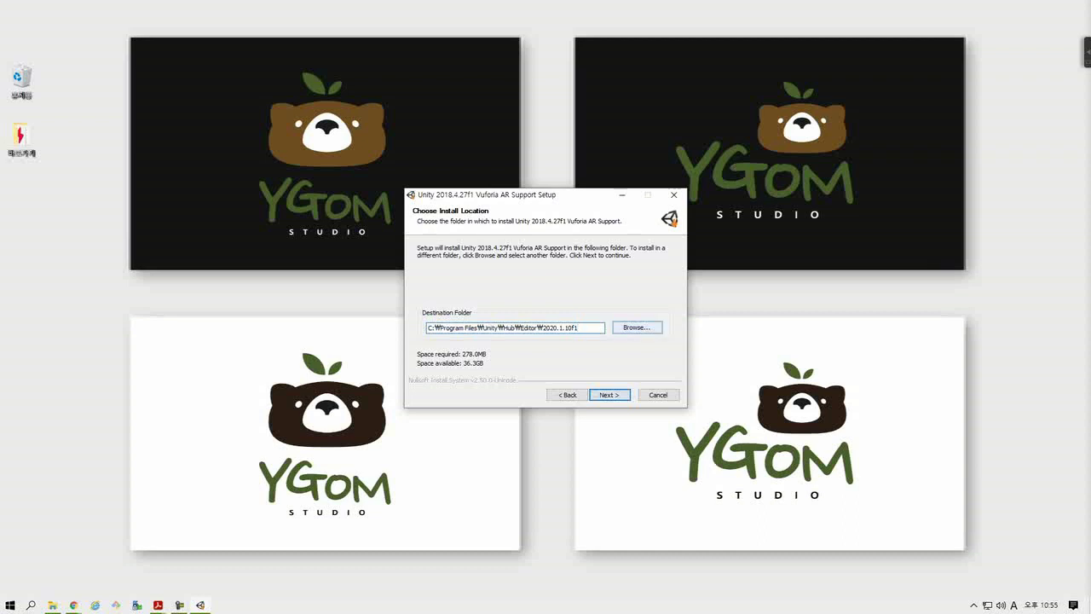
left_click(636, 327)
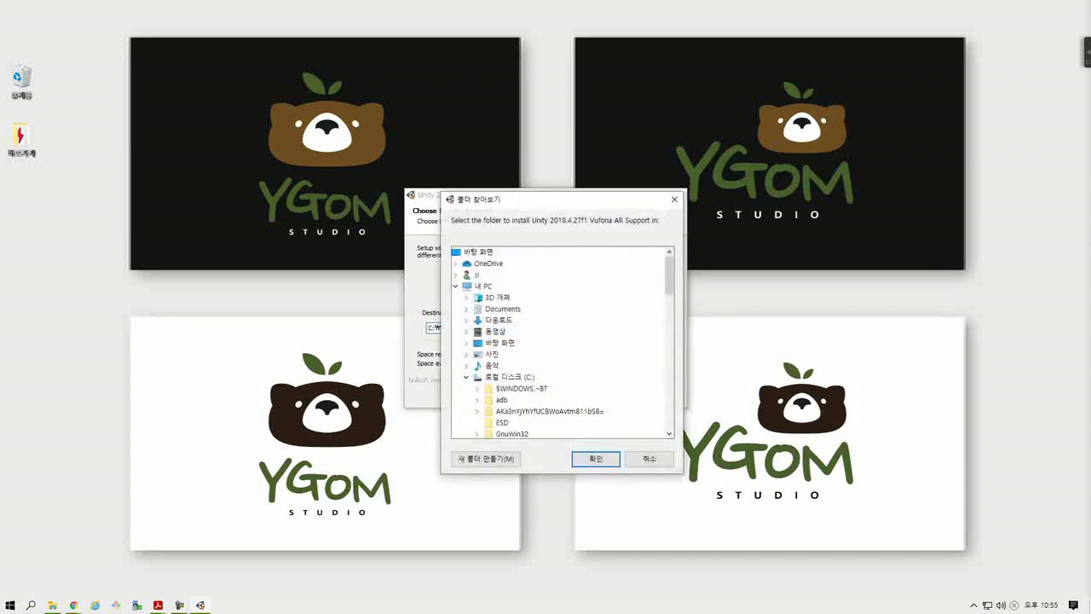
left_click_drag(562, 191, 856, 147)
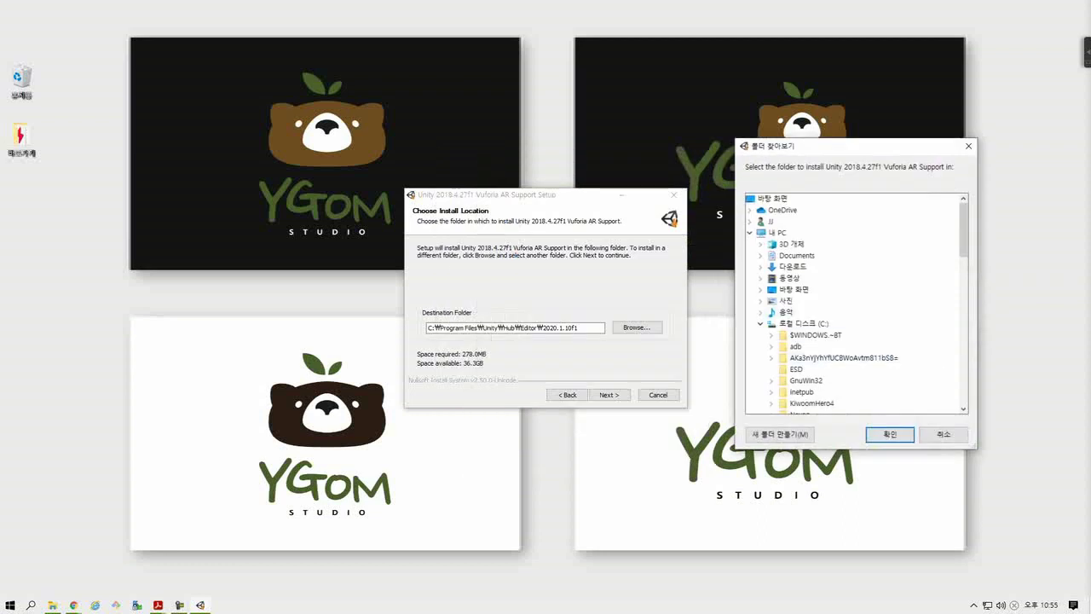
scroll(825, 354, "down", 5)
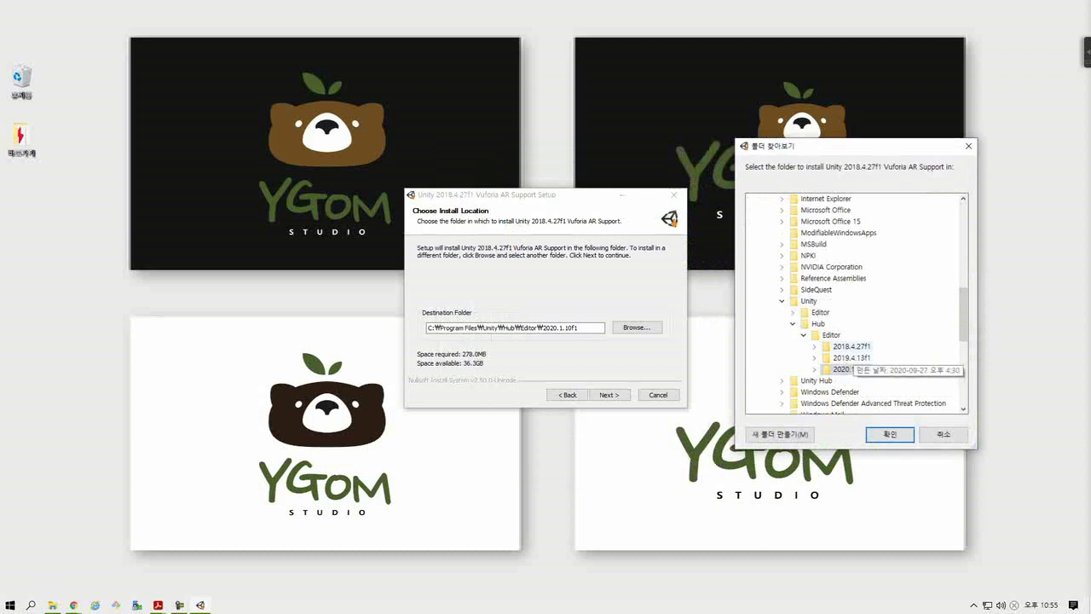
double_click(853, 348)
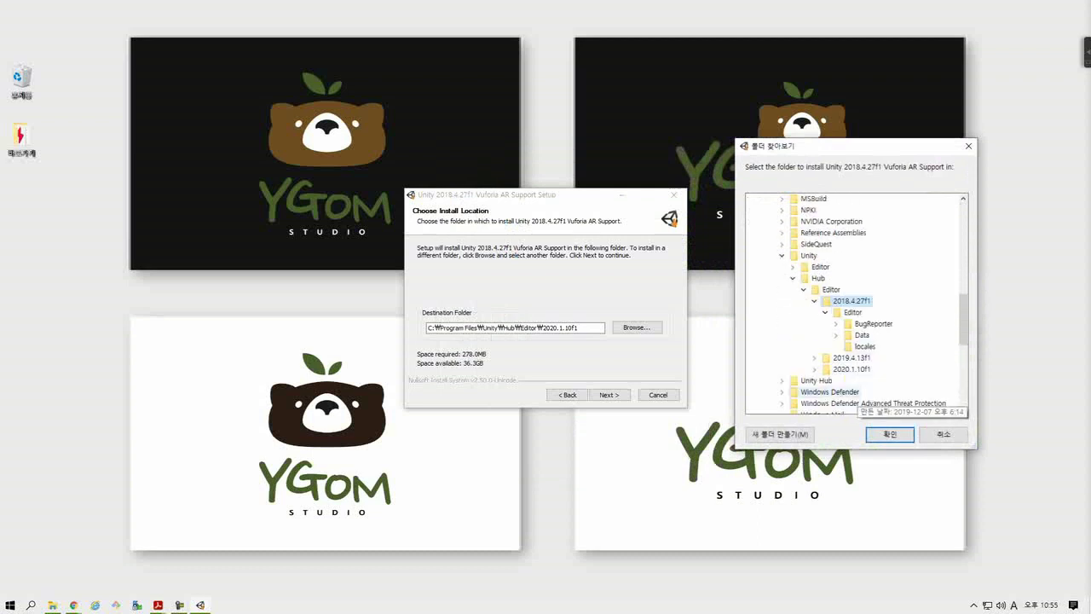
left_click(889, 433)
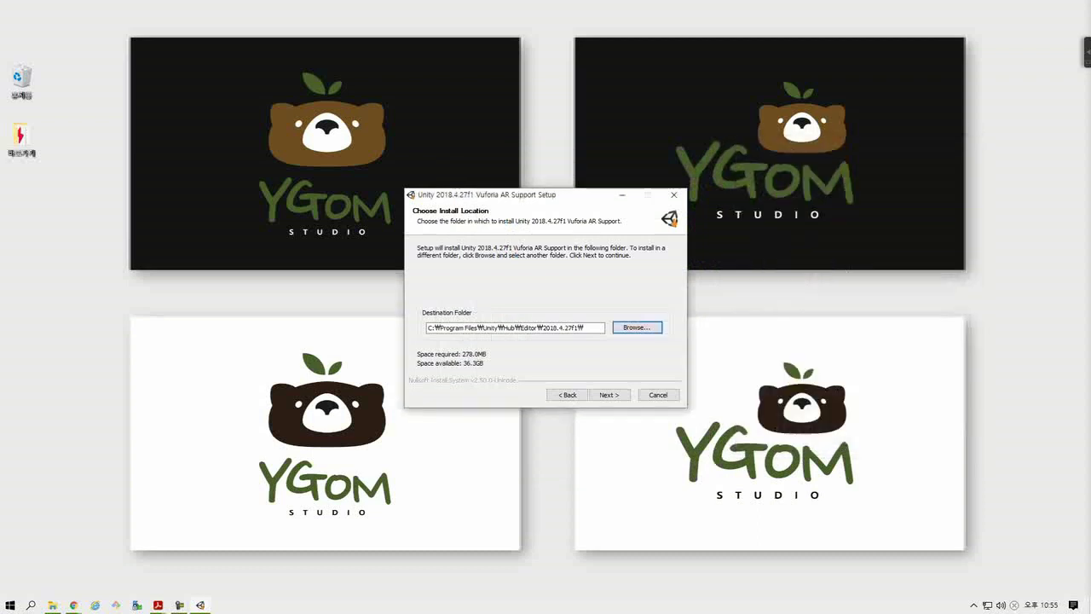
left_click(609, 395)
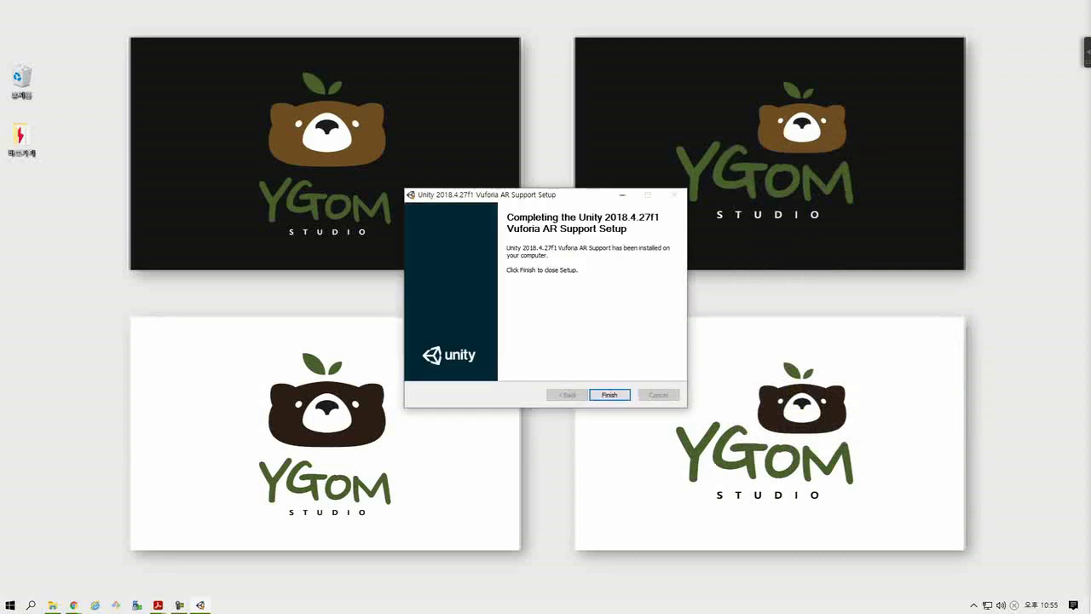
left_click(609, 394)
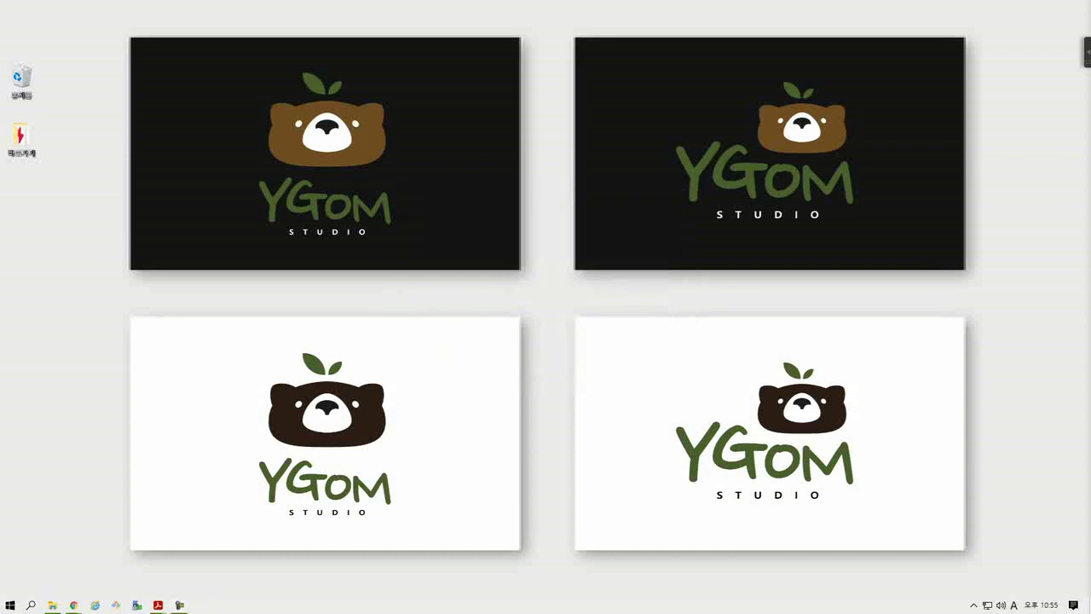
- Launch Unity Hub and open the ARVuforia project with Unity 2018.4.27f1
left_click(10, 604)
left_click(207, 565)
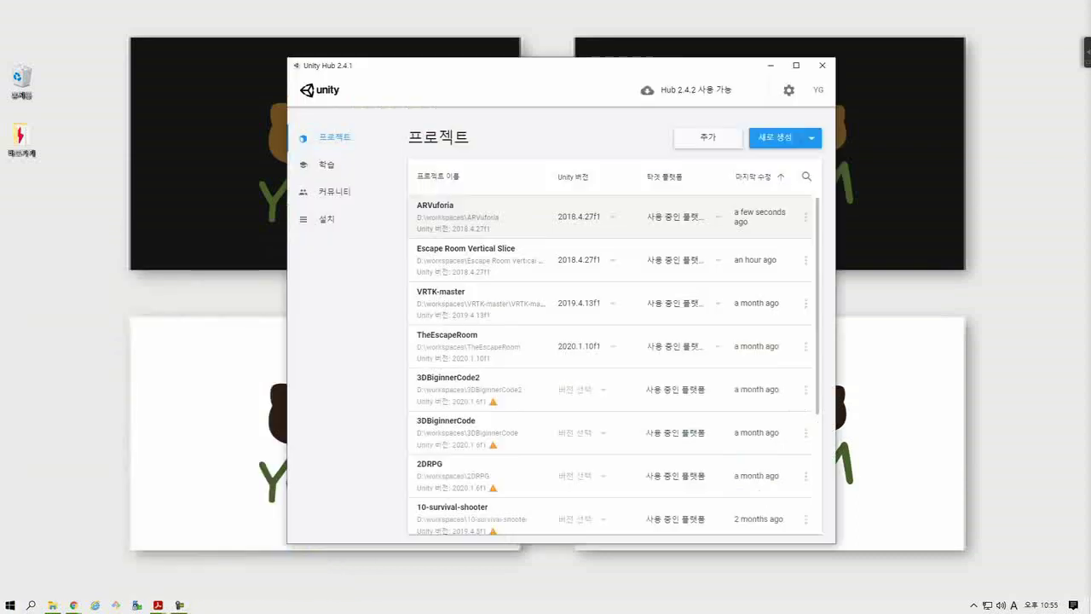
left_click(633, 217)
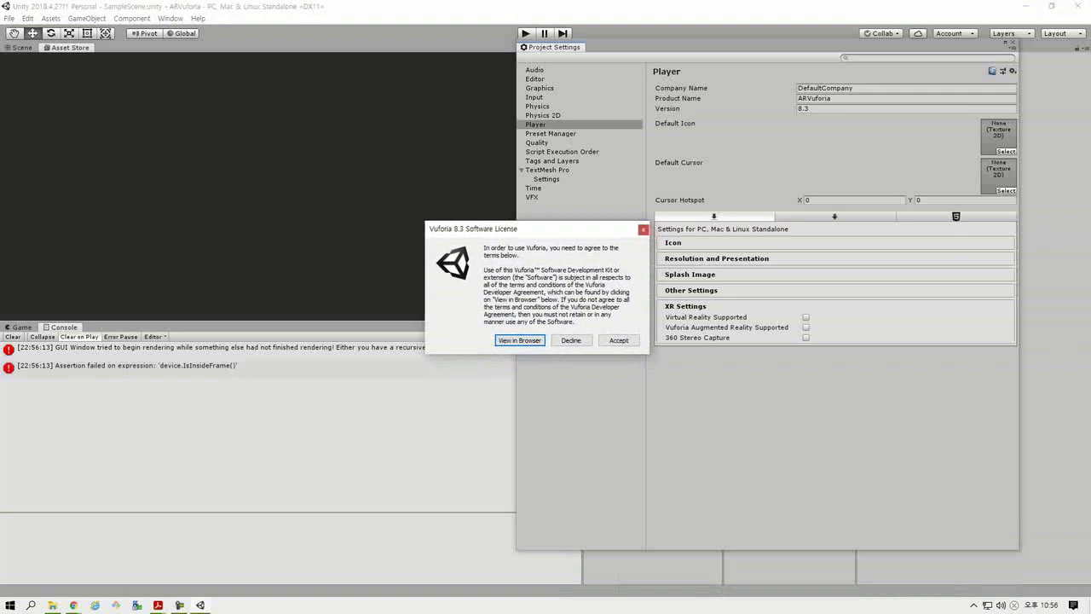
- View the Vuforia Developer Agreement in the browser, skim through its sections and return to the Unity editor
left_click(519, 340)
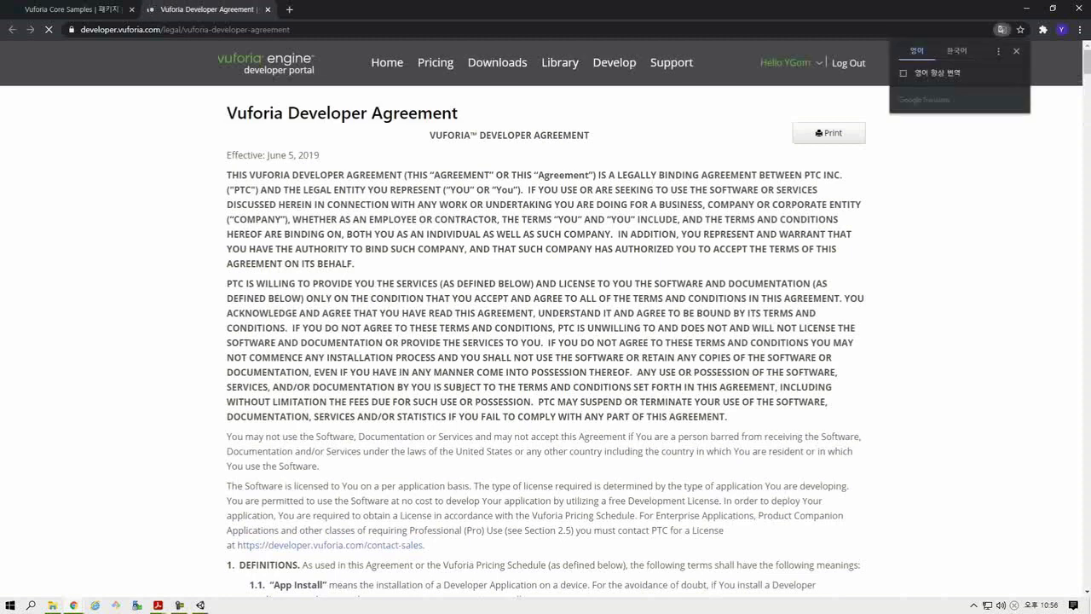
scroll(545, 323, "down", 8)
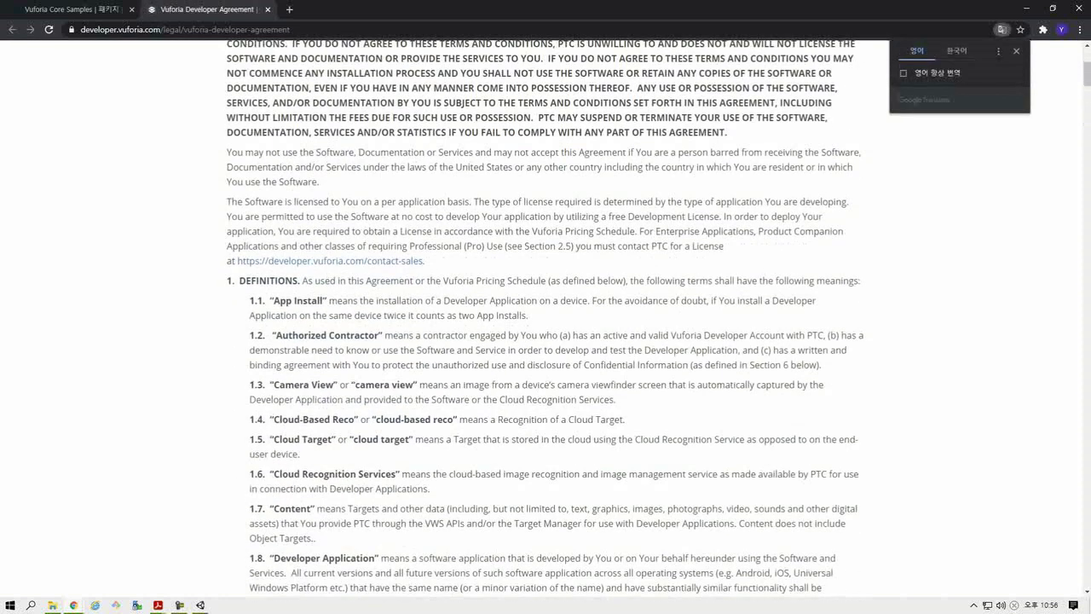
scroll(546, 324, "down", 5)
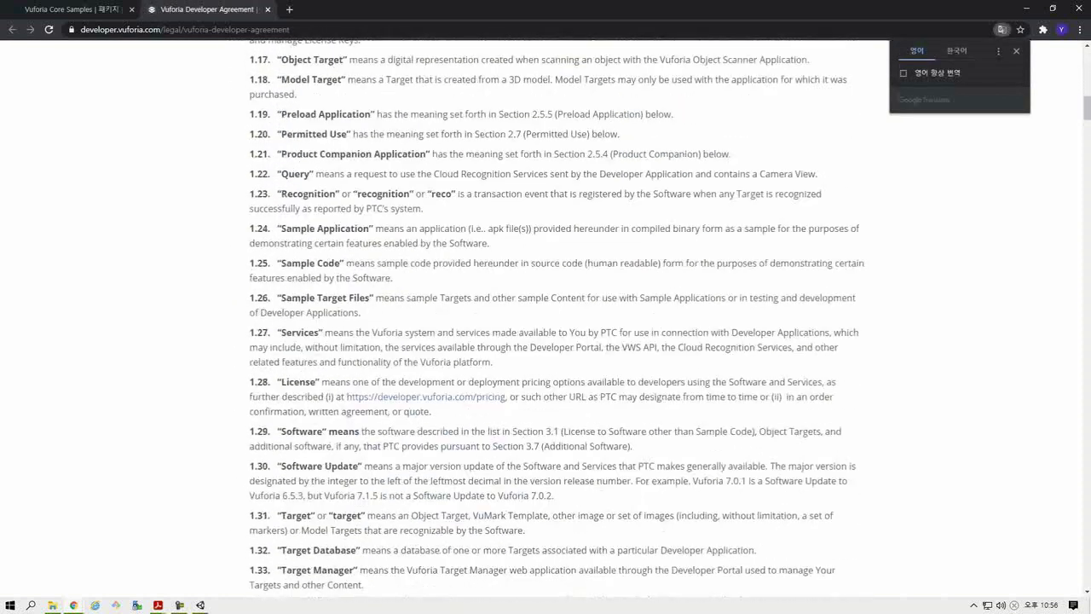
scroll(545, 324, "up", 9)
scroll(546, 324, "down", 12)
scroll(545, 324, "down", 8)
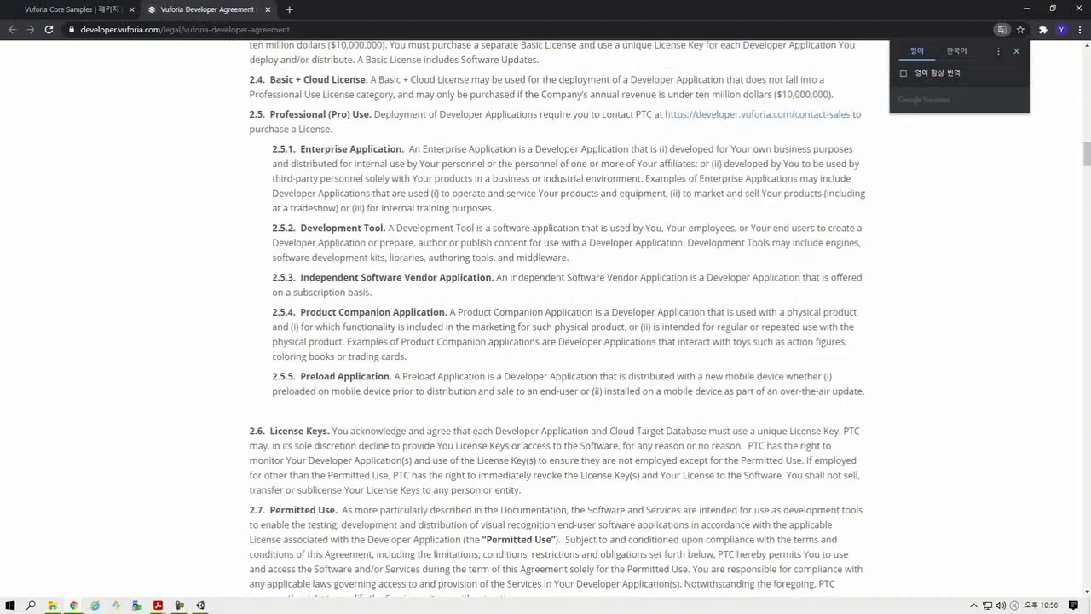
scroll(546, 324, "down", 20)
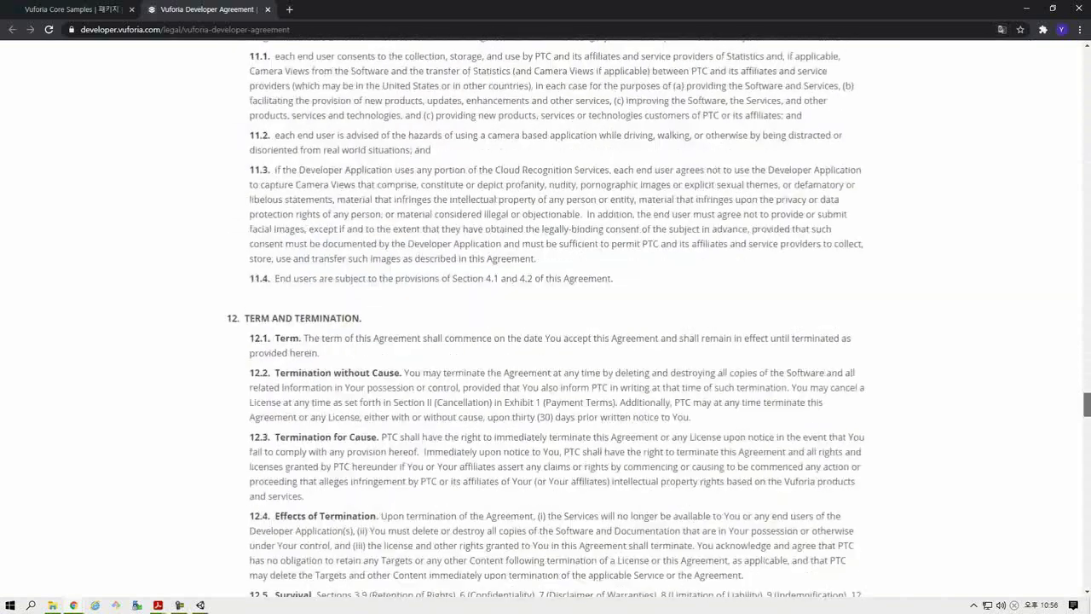
left_click_drag(1087, 538, 1087, 62)
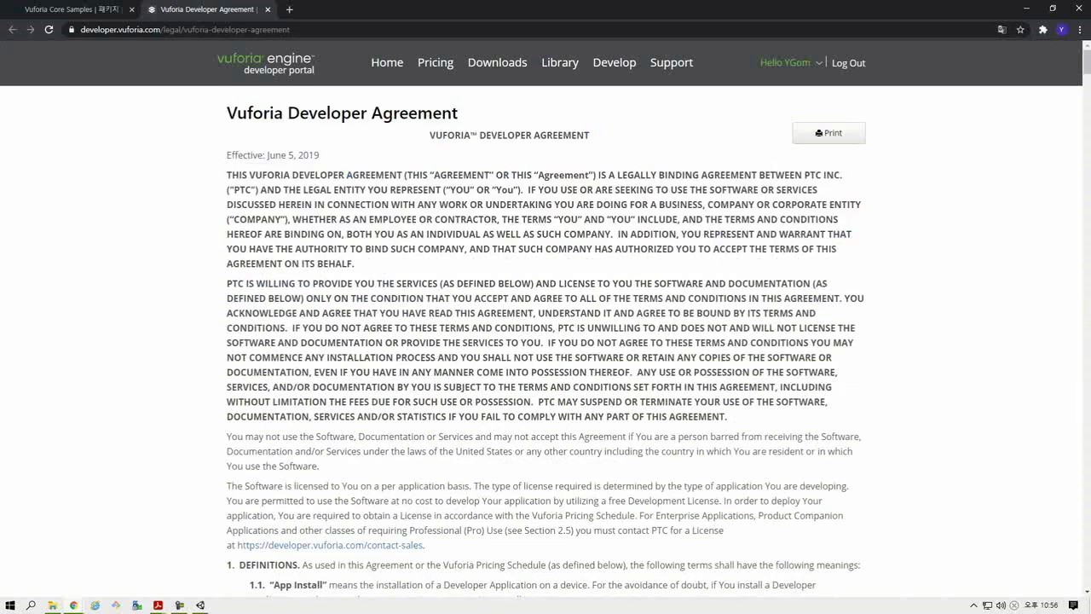
left_click(1026, 9)
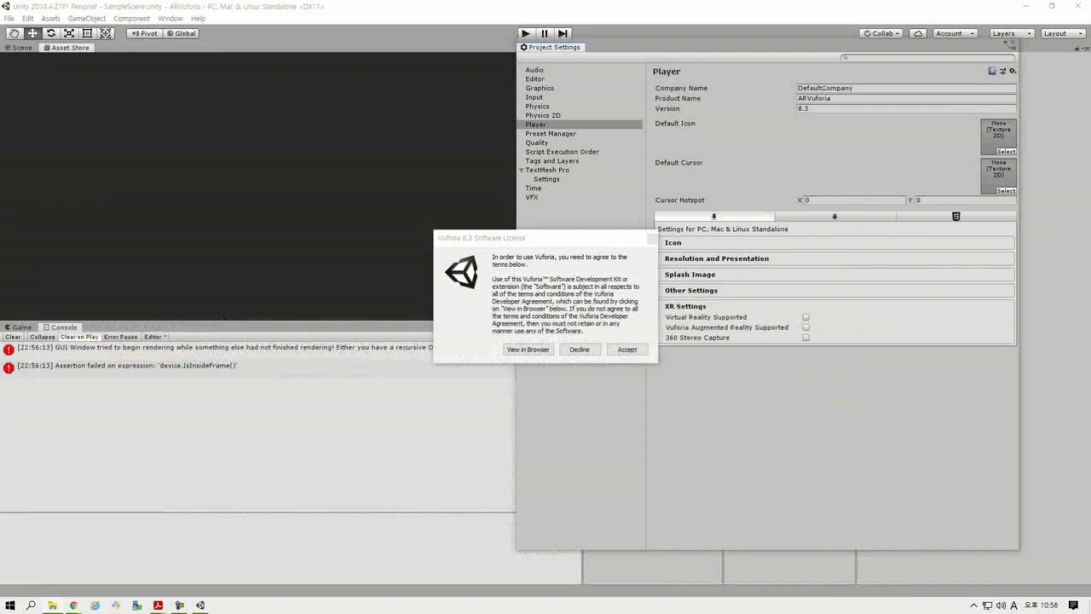
- Accept the Vuforia 8.3 software license and move the Project Settings window off the project's asset tree
left_click(627, 349)
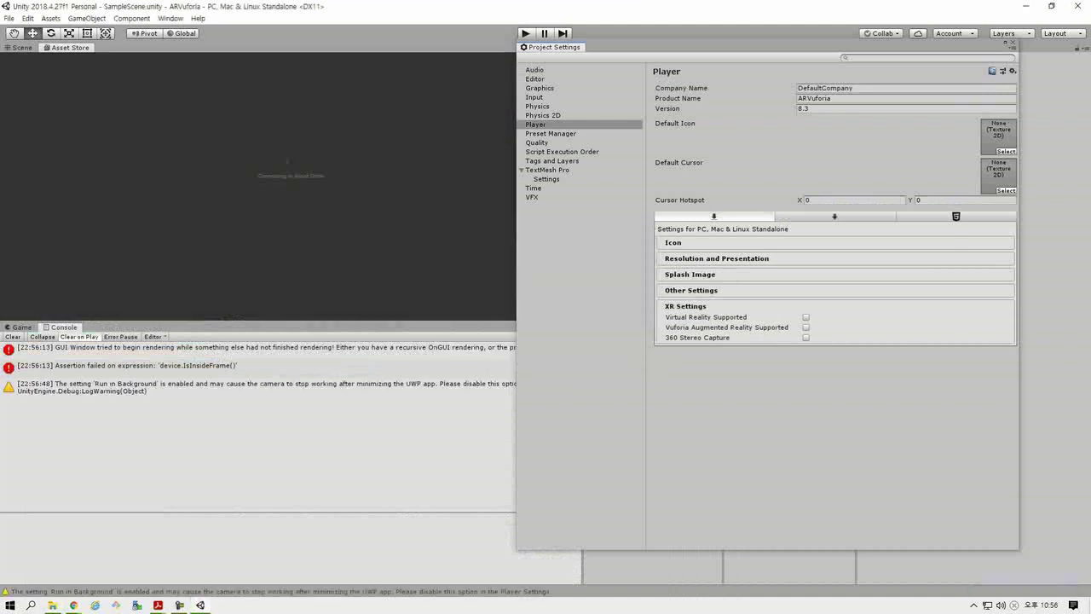
left_click_drag(725, 46, 370, 58)
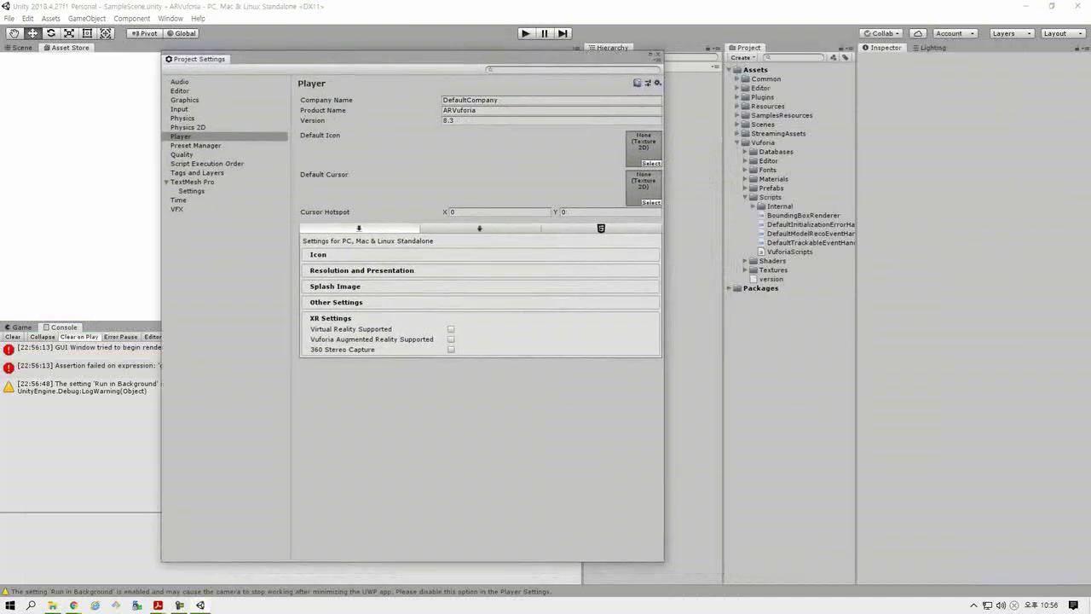